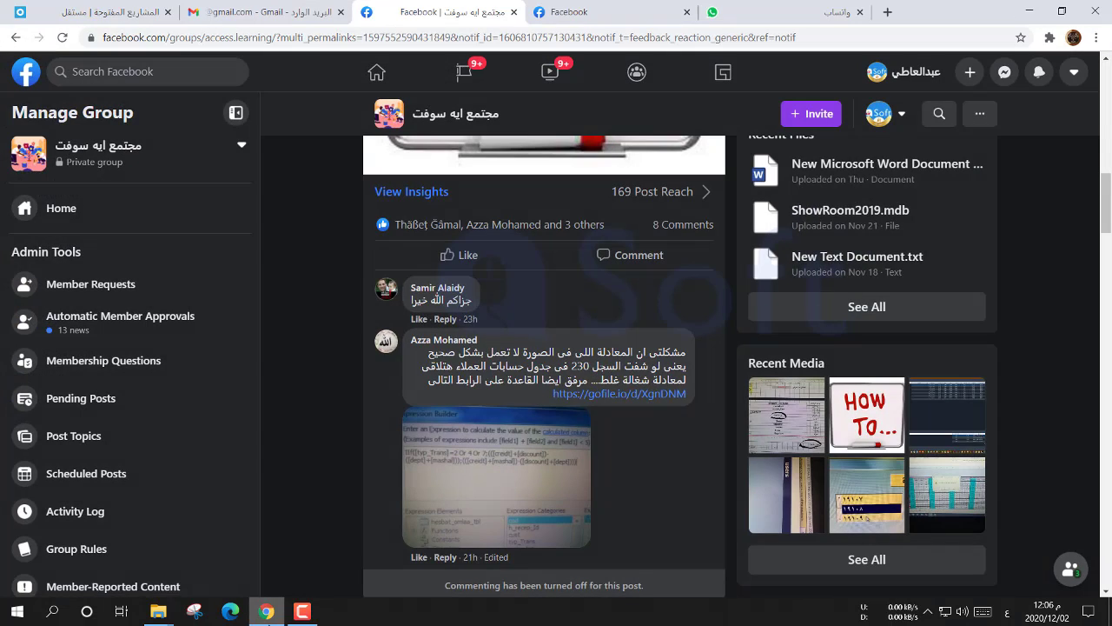
Step: Scroll the Facebook group post to read the comment about the broken Expression Builder formula
scroll(342, 417, up, 2)
scroll(342, 417, up, 2)
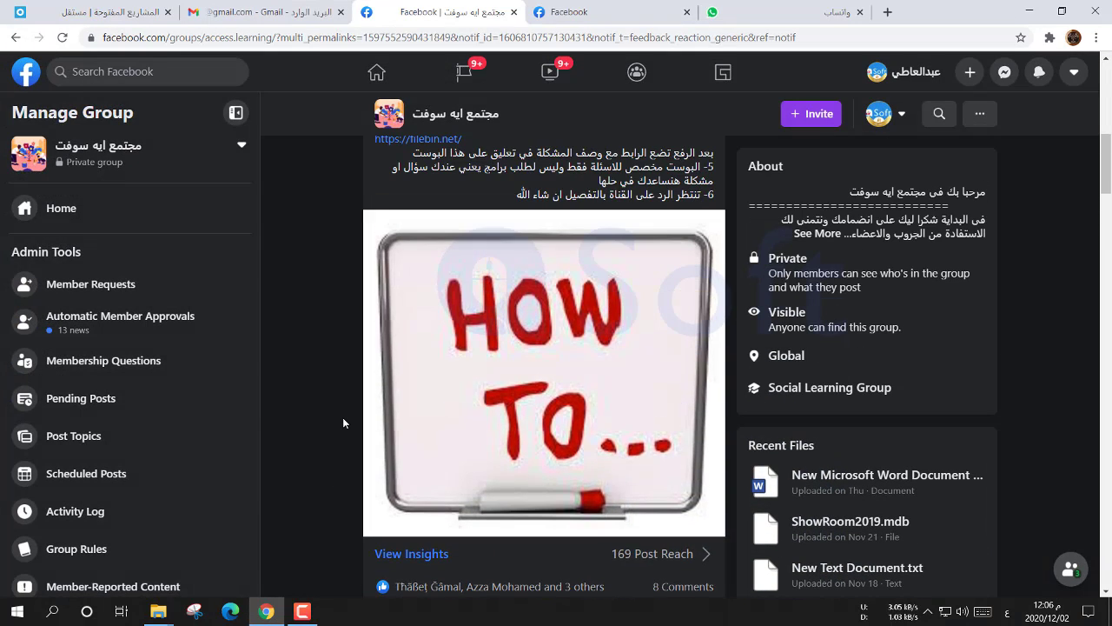
scroll(343, 417, up, 1)
scroll(342, 417, up, 1)
scroll(330, 396, up, 1)
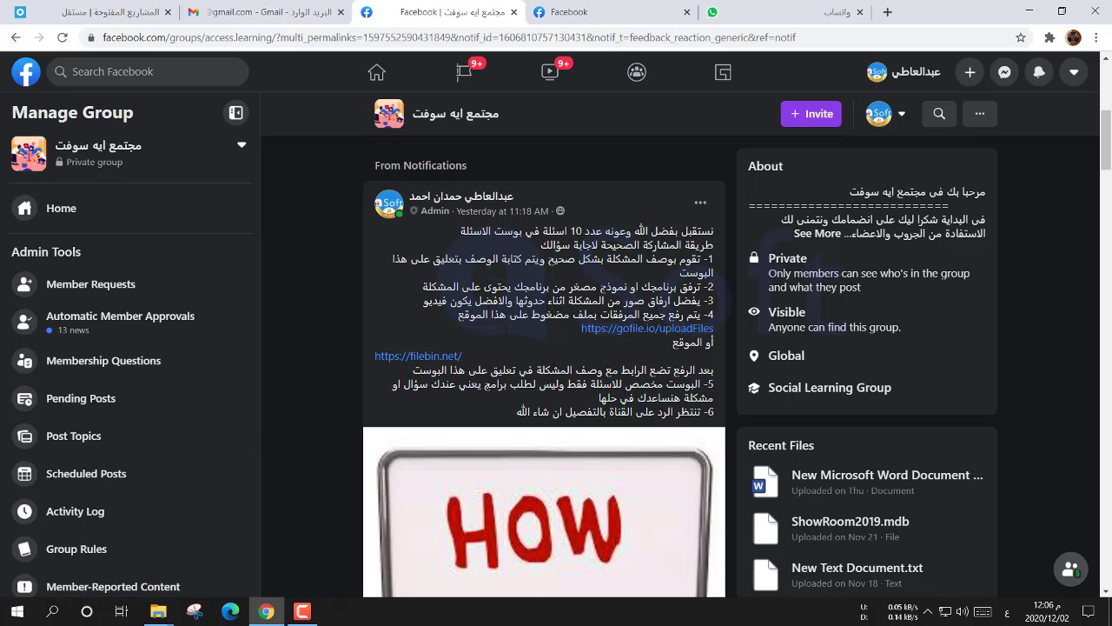
scroll(552, 367, down, 3)
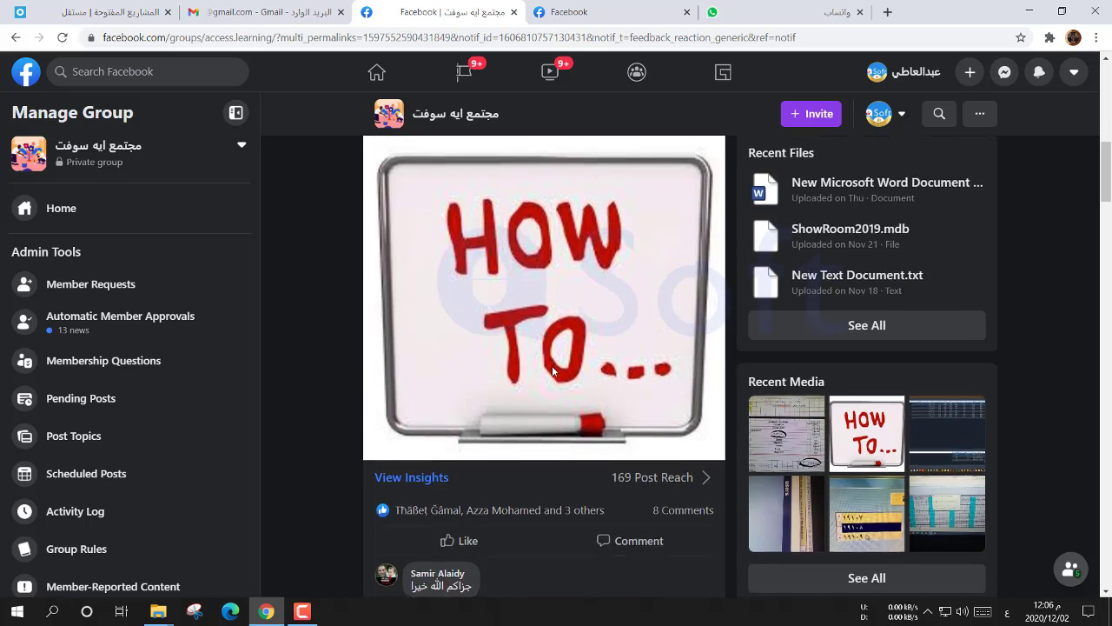
scroll(553, 368, down, 3)
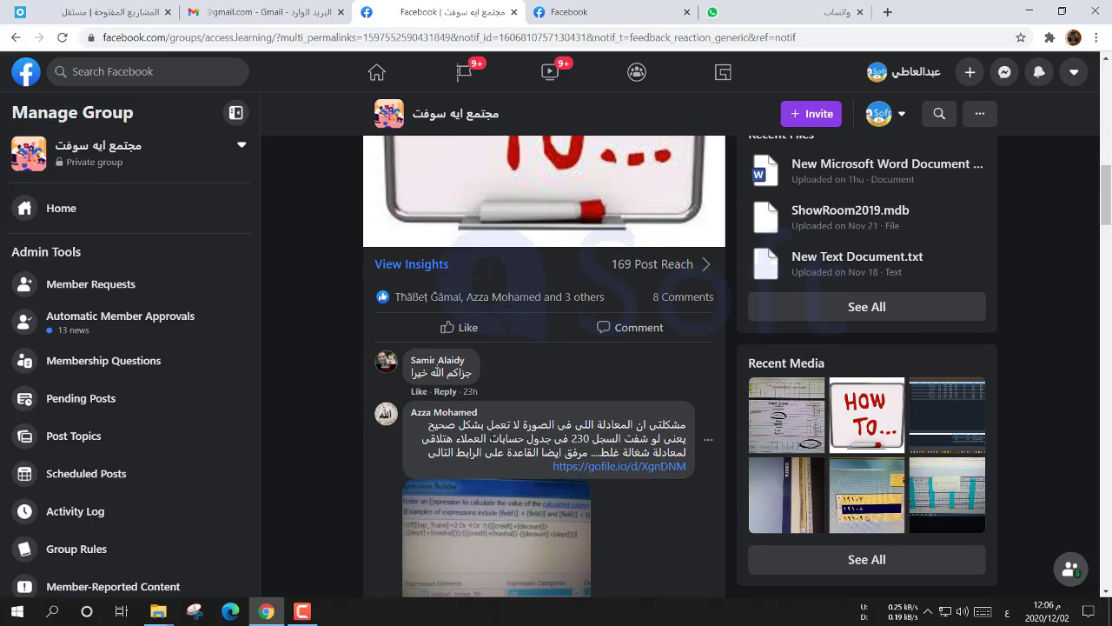
scroll(524, 474, down, 1)
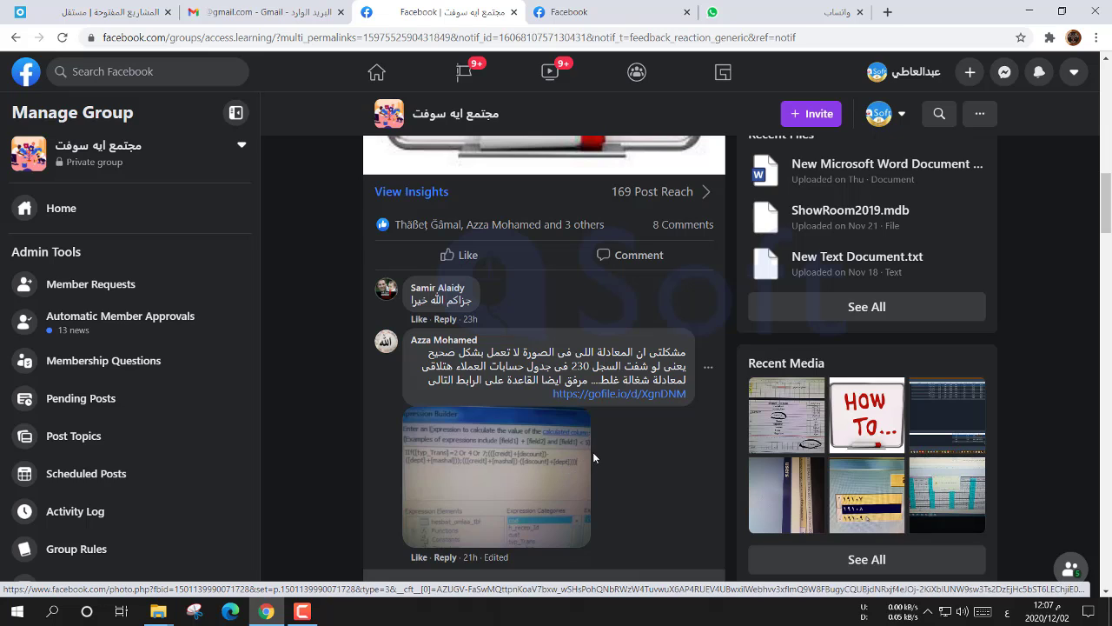
Step: Leave Chrome and open a.z.accdb from File Explorer
click(1029, 11)
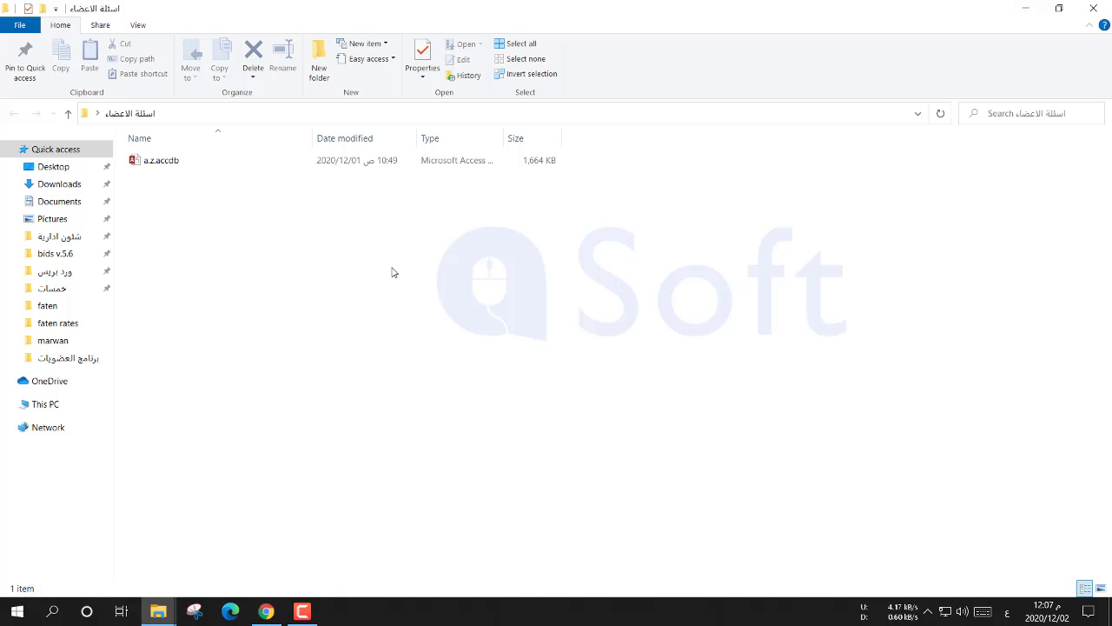
click(158, 164)
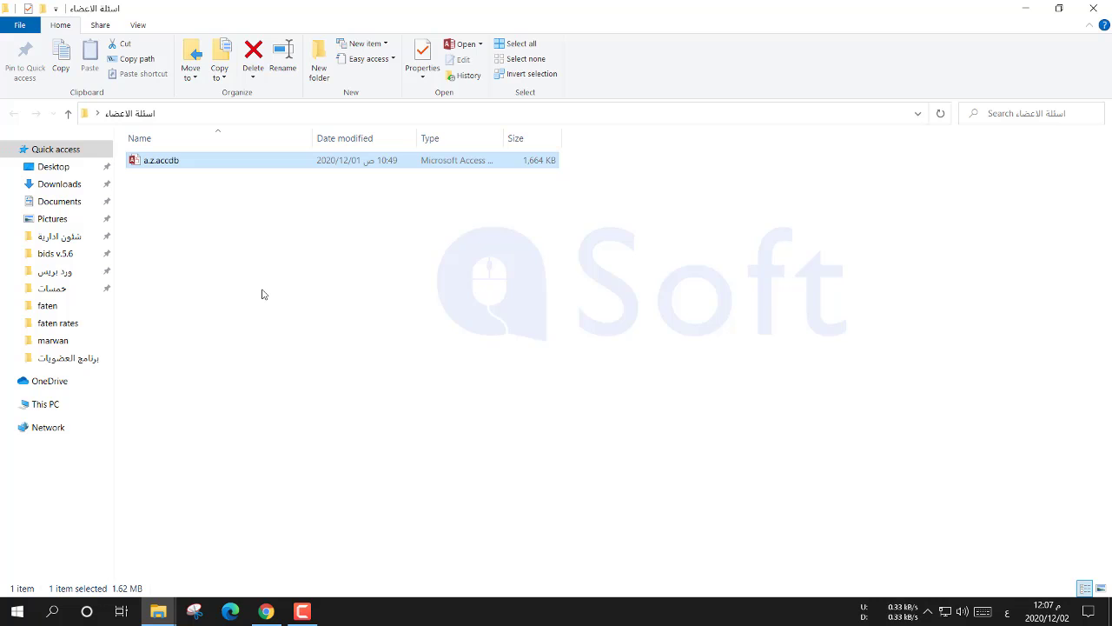
key(Return)
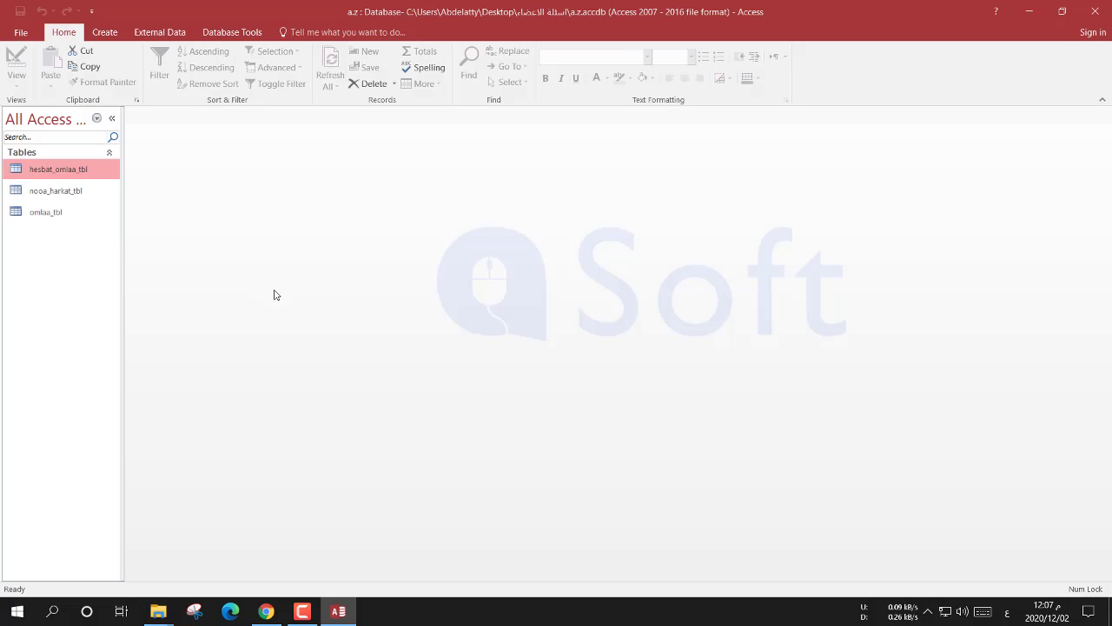
Step: Open hesbat_omlaa_tbl and inspect record 230's له, خصم 50, عليه 400 and تحميل بضاعة values
right_click(80, 171)
click(122, 178)
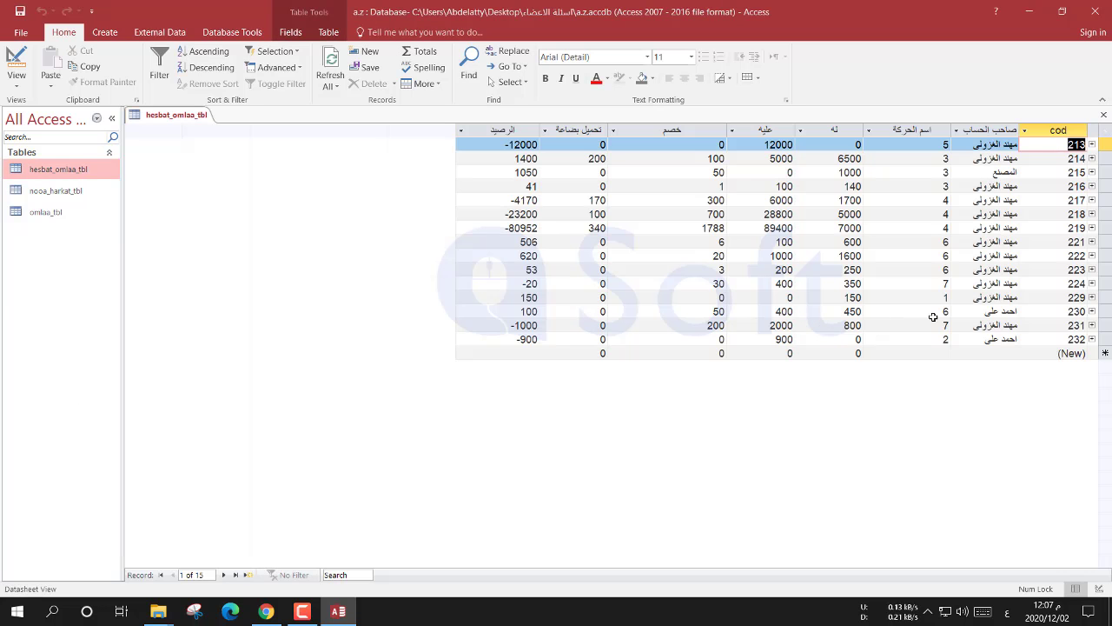
click(1104, 313)
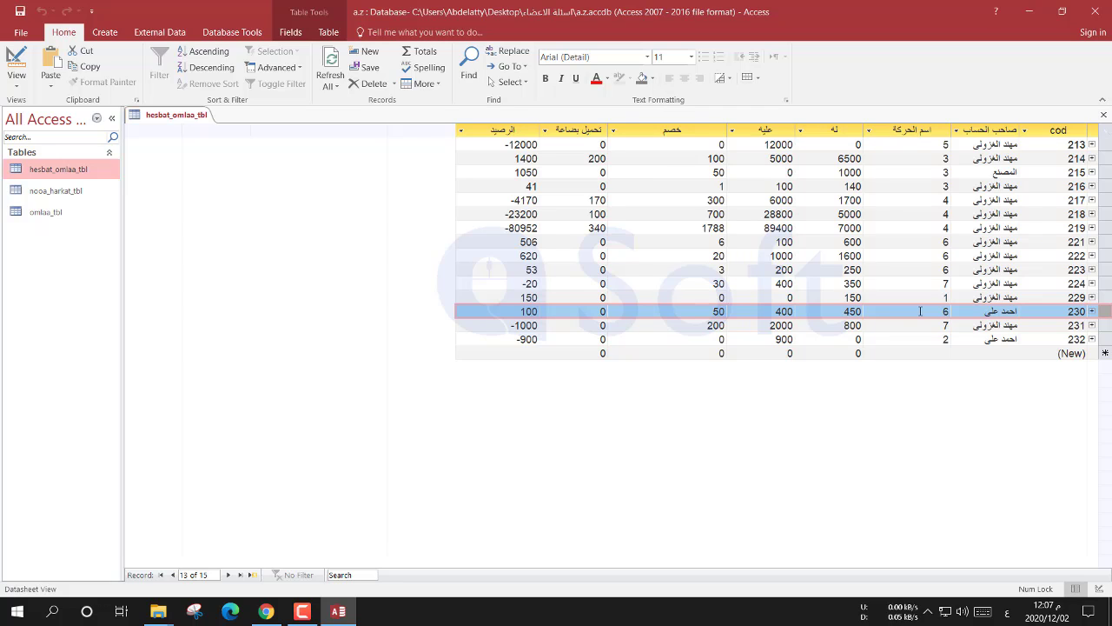
click(846, 311)
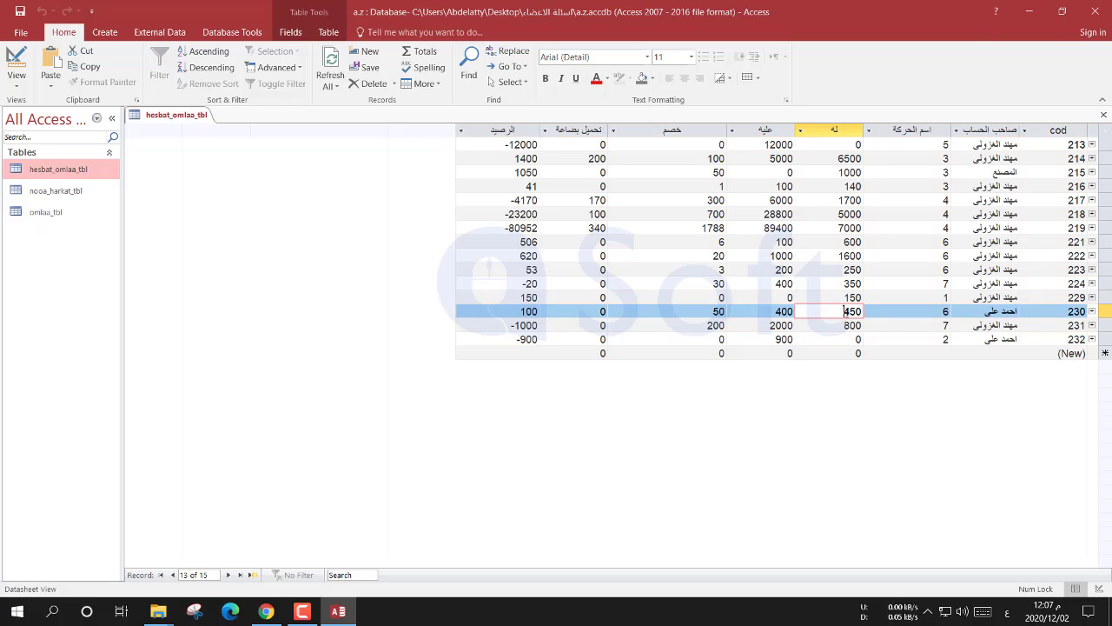
click(711, 311)
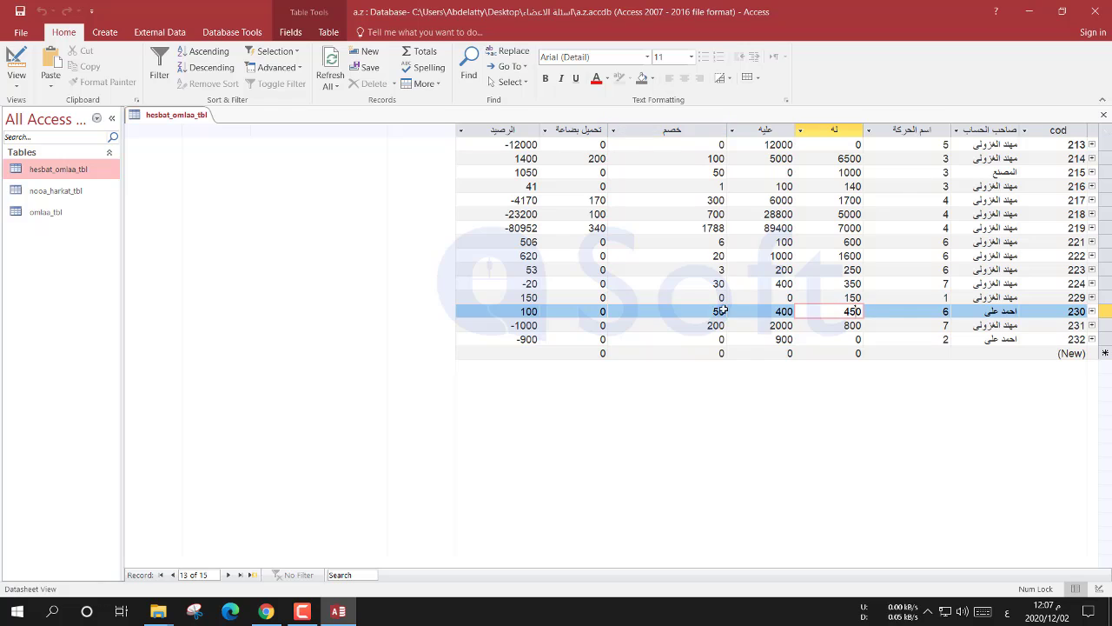
click(775, 311)
click(584, 313)
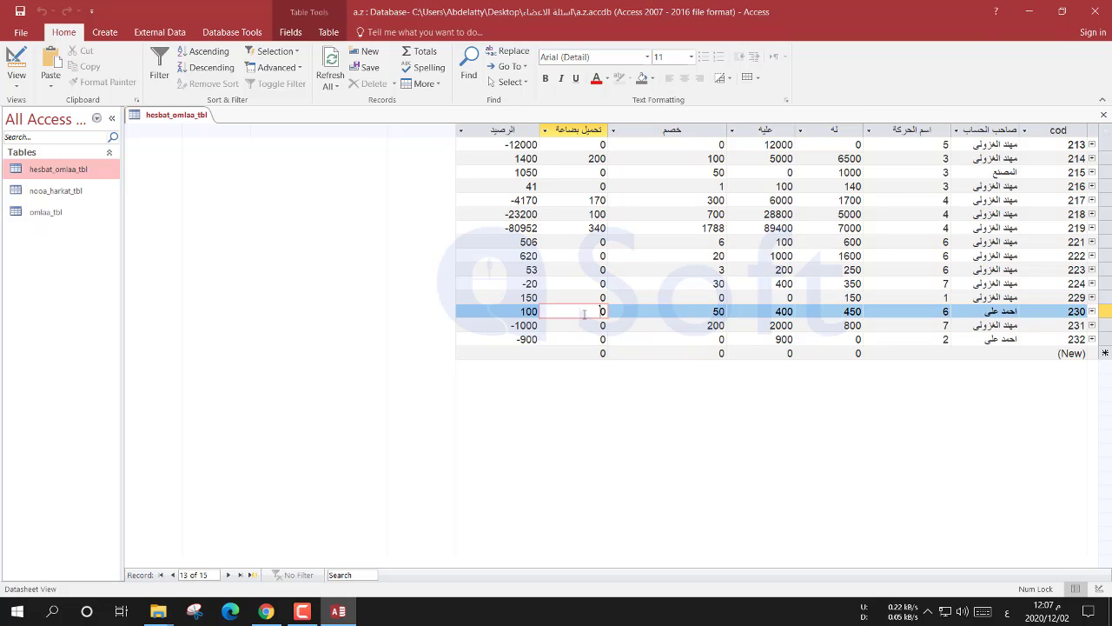
Step: Recheck record 230's figures: له 450, عليه 400, خصم 50 and تحميل بضاعة
click(821, 313)
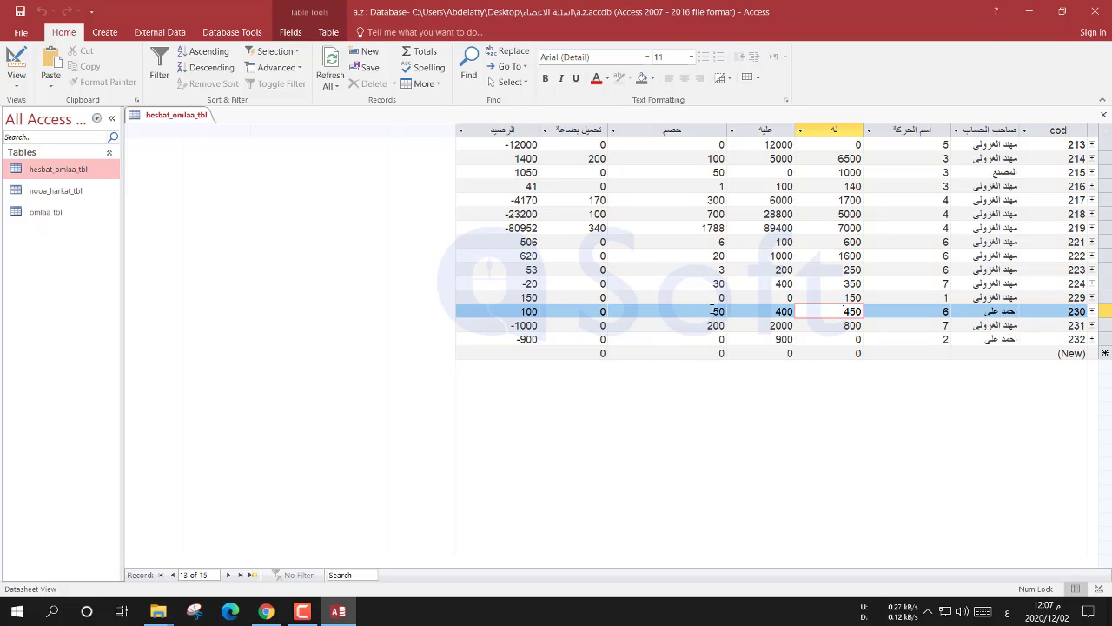
click(690, 310)
click(764, 311)
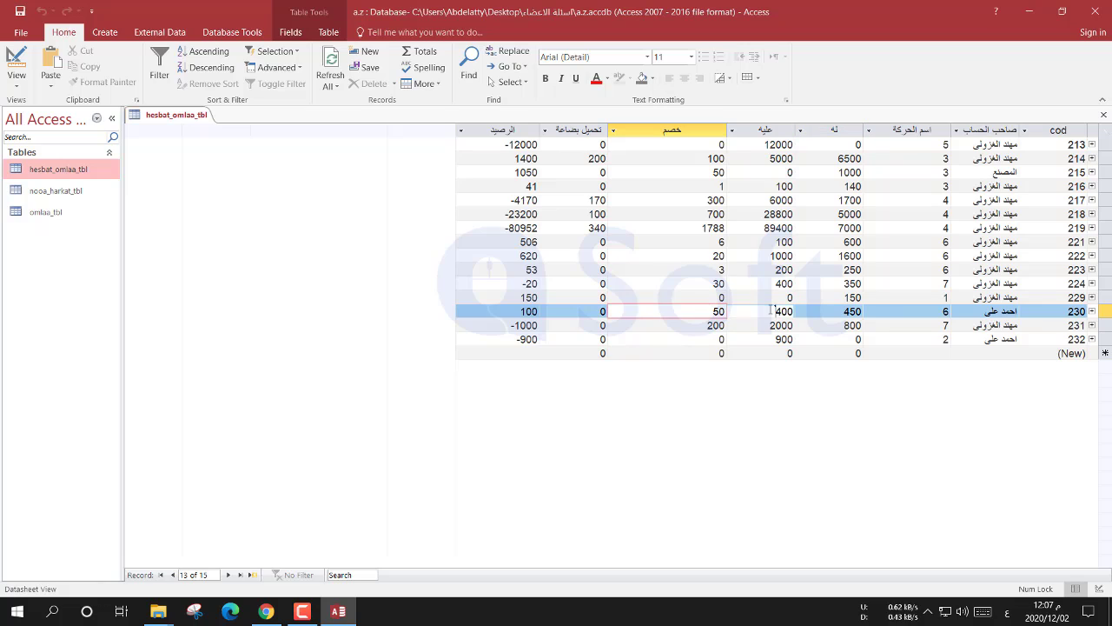
click(582, 311)
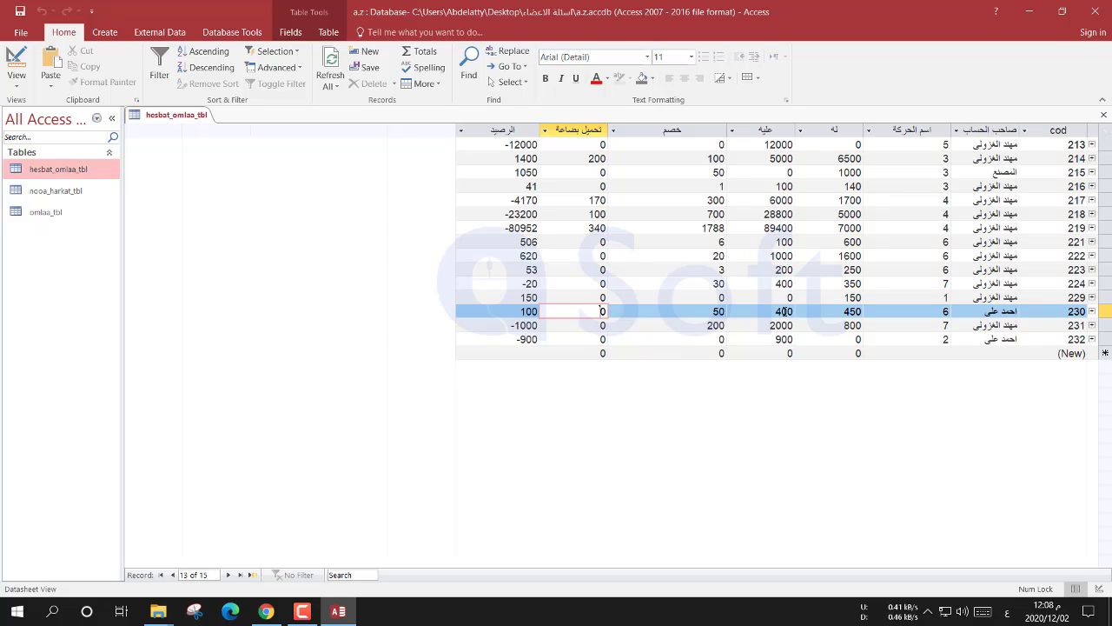
click(785, 311)
click(718, 311)
click(855, 311)
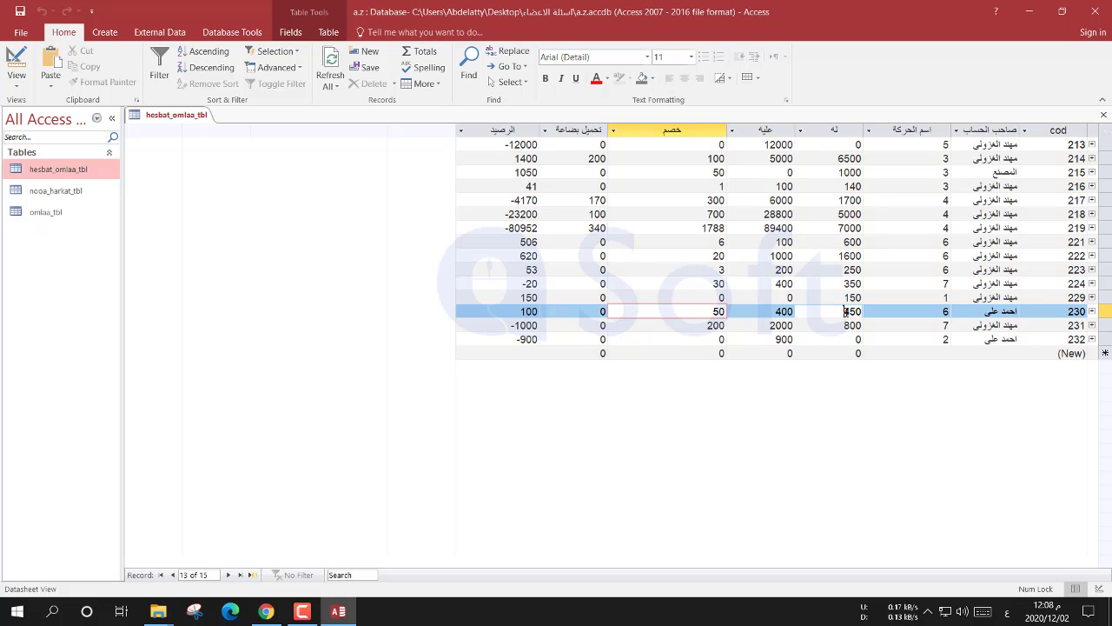
click(598, 311)
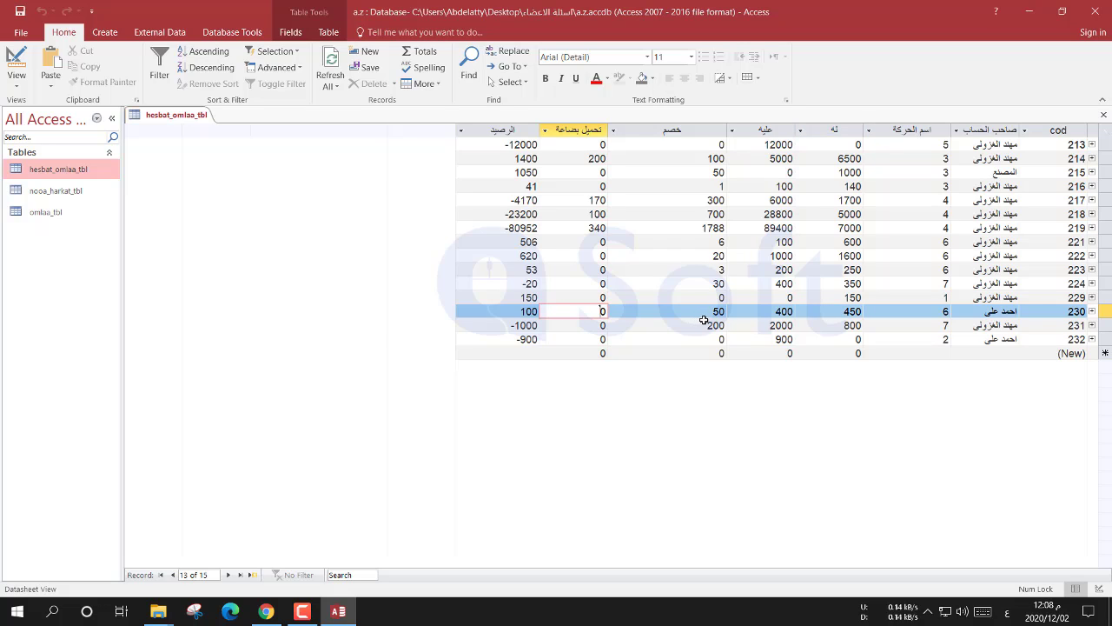
Step: Compare record 230's balance of 100 against عليه 400 and خصم 50, then switch to Design view
click(530, 311)
double_click(530, 311)
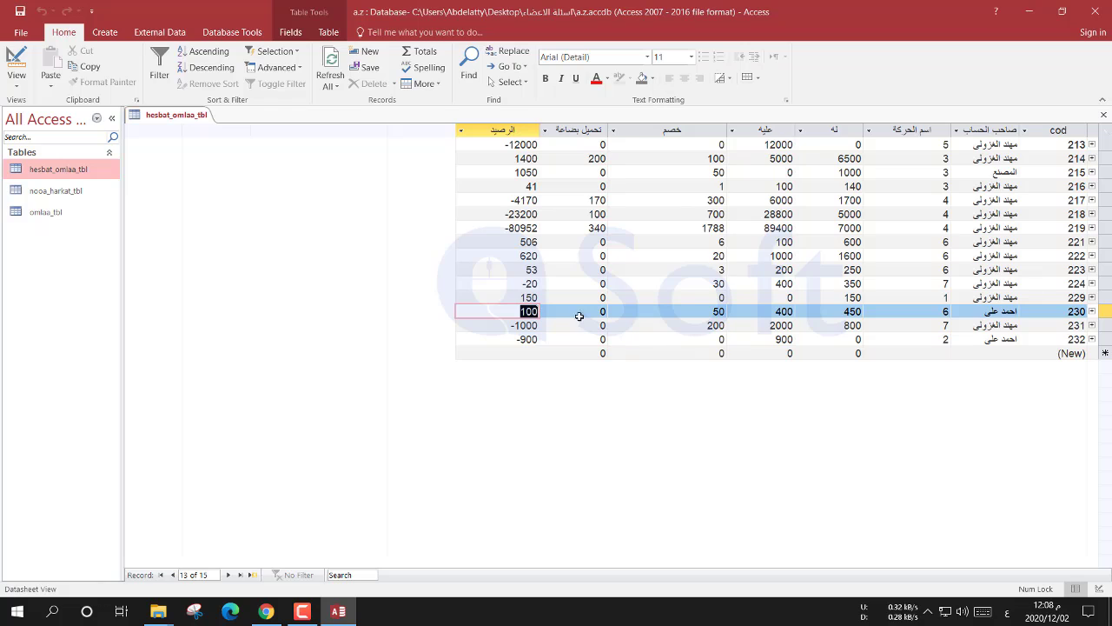
click(780, 313)
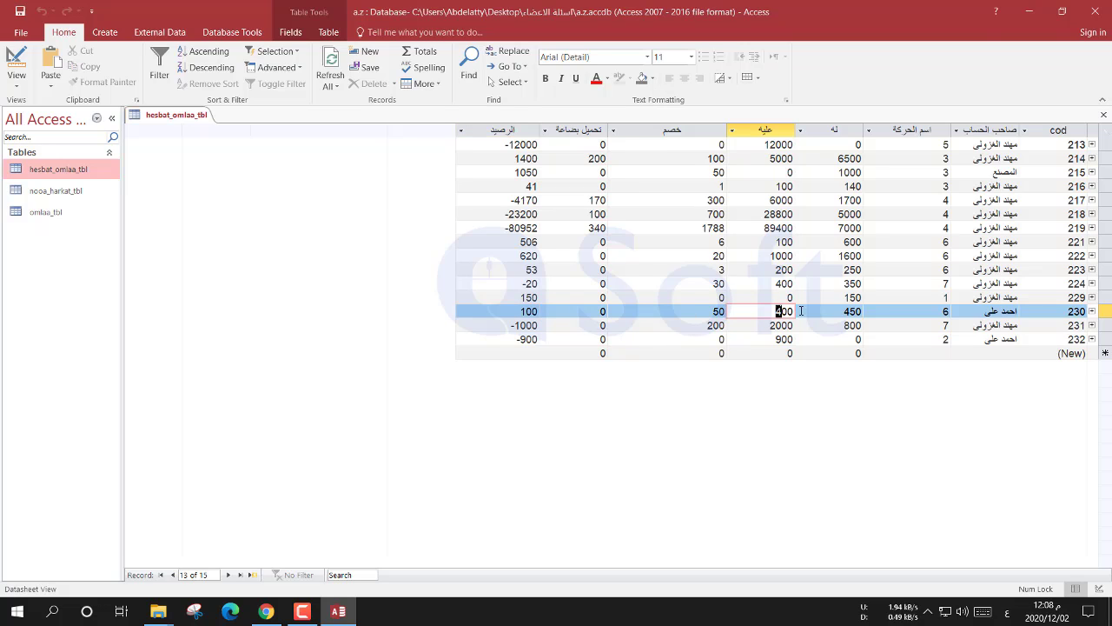
double_click(780, 312)
double_click(718, 311)
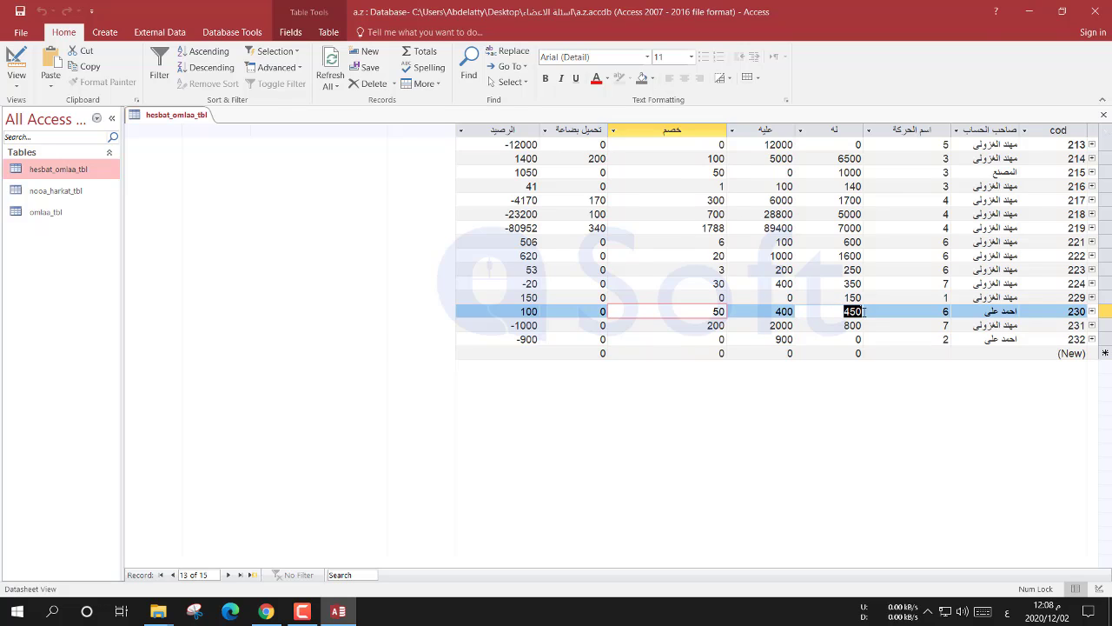
click(803, 313)
click(598, 311)
key(Tab)
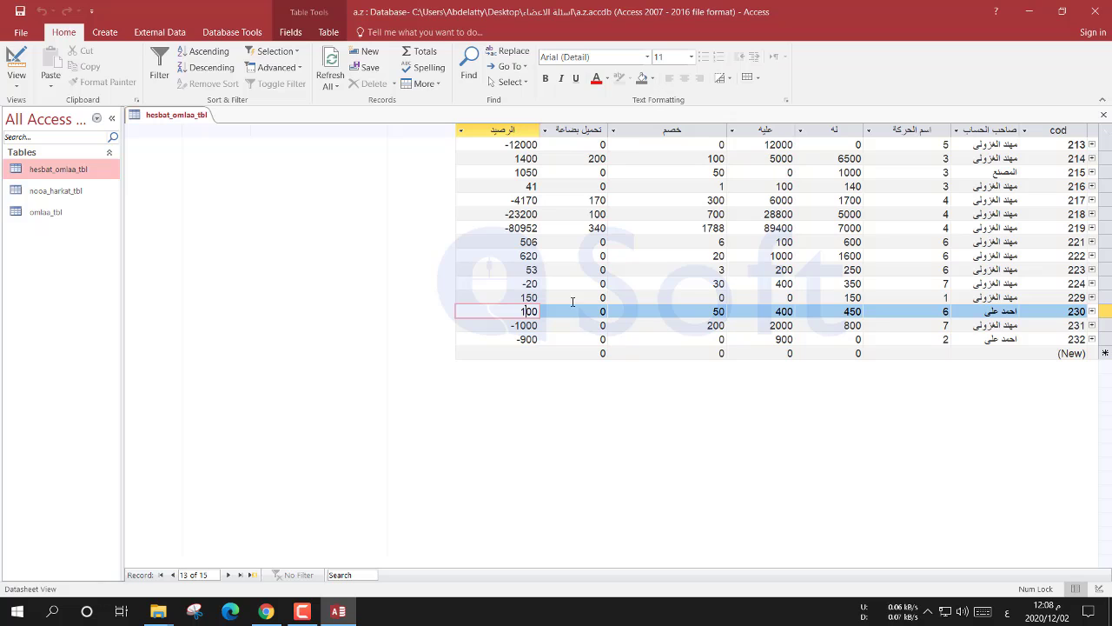
click(17, 61)
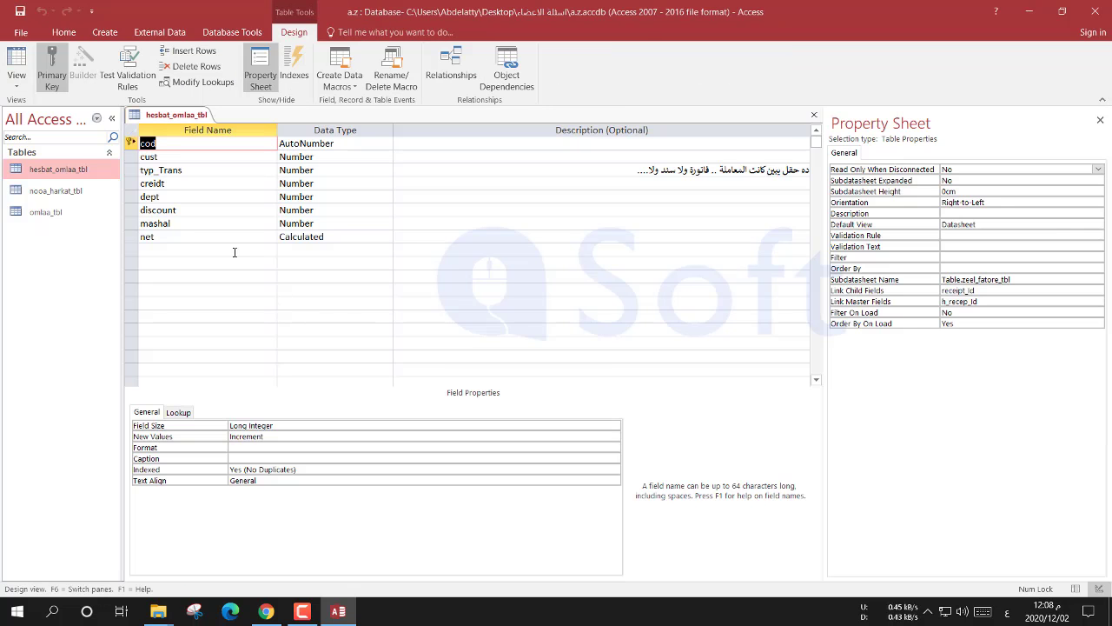
Step: Read the net field's IIf expression in Field Properties, then return to Datasheet view
click(301, 236)
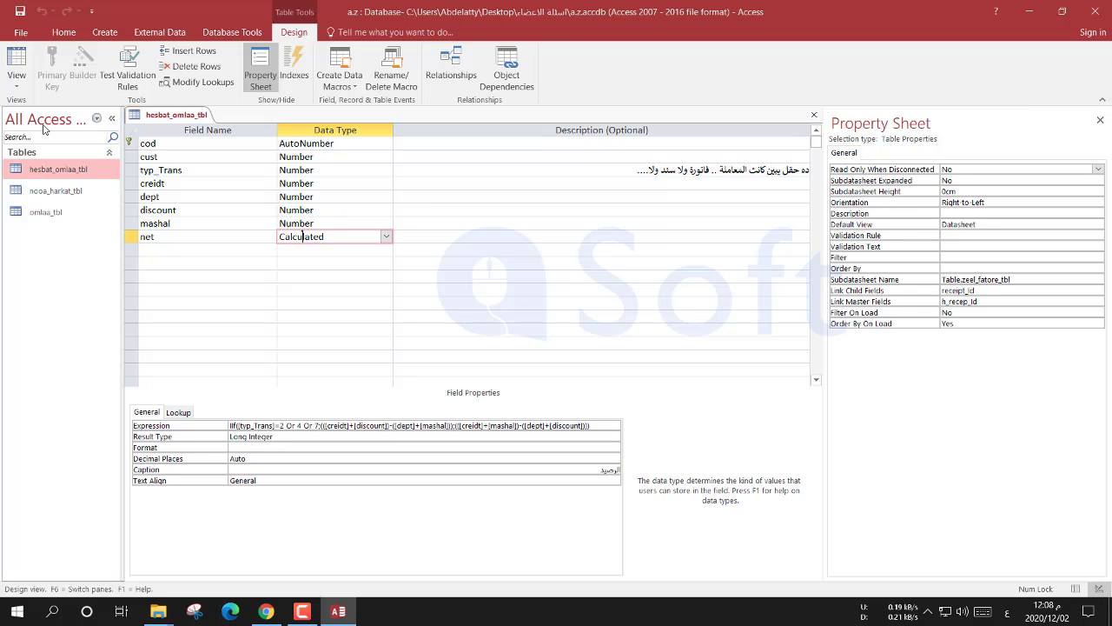
click(16, 62)
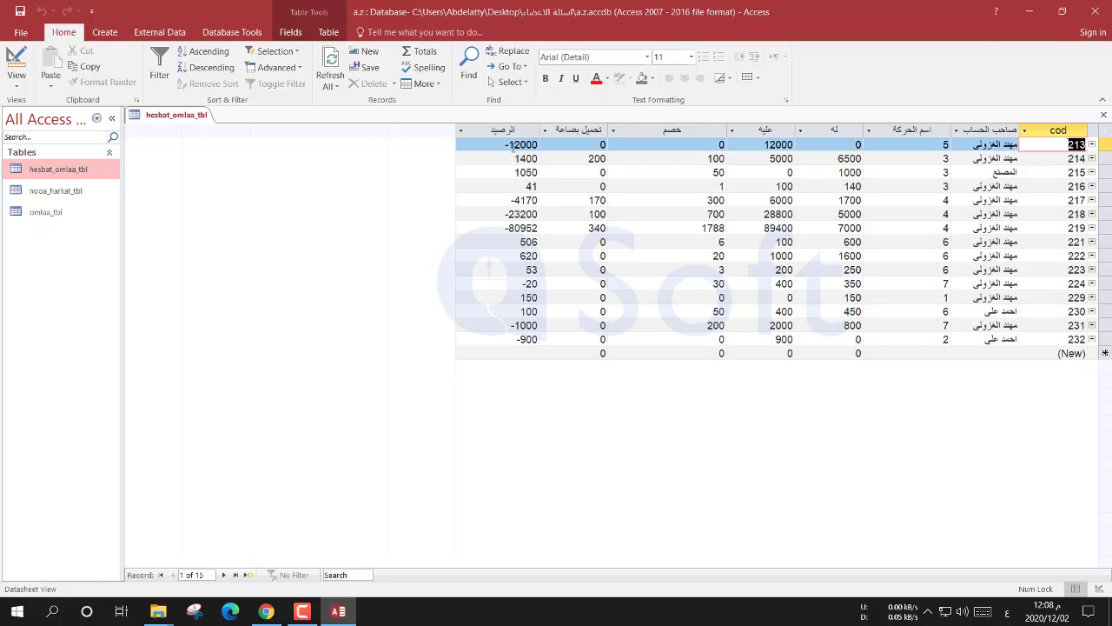
Step: Check balances of records 213–232, such as -23200, 1050 and -900, then switch to Design view
click(513, 158)
click(513, 172)
click(508, 213)
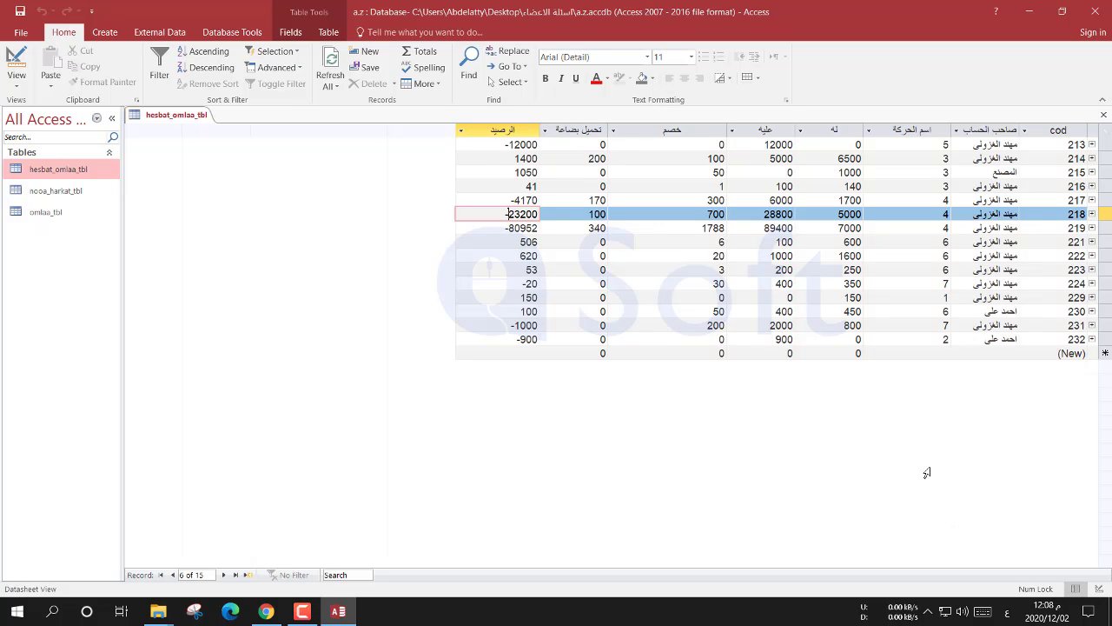
click(513, 144)
click(514, 172)
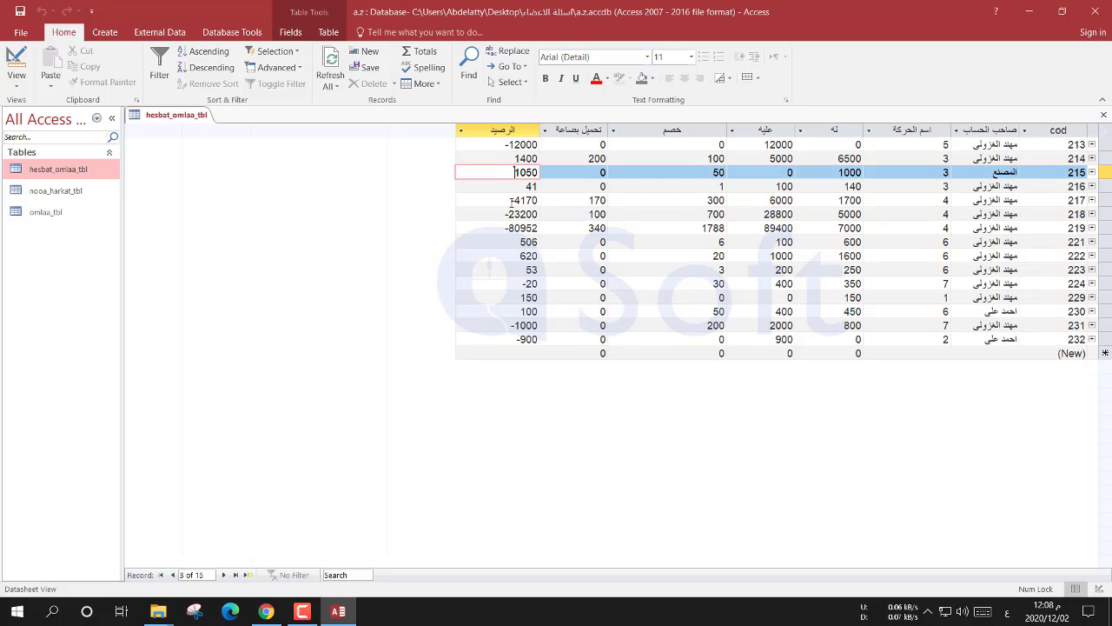
click(511, 200)
click(513, 241)
click(514, 255)
click(516, 283)
click(519, 325)
click(522, 339)
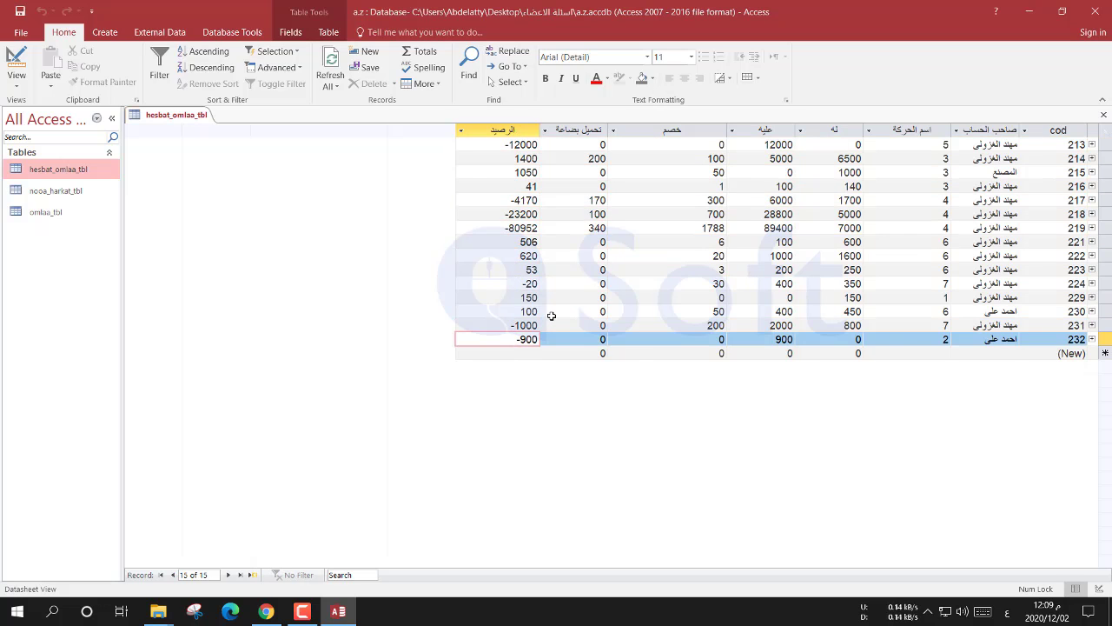
click(19, 58)
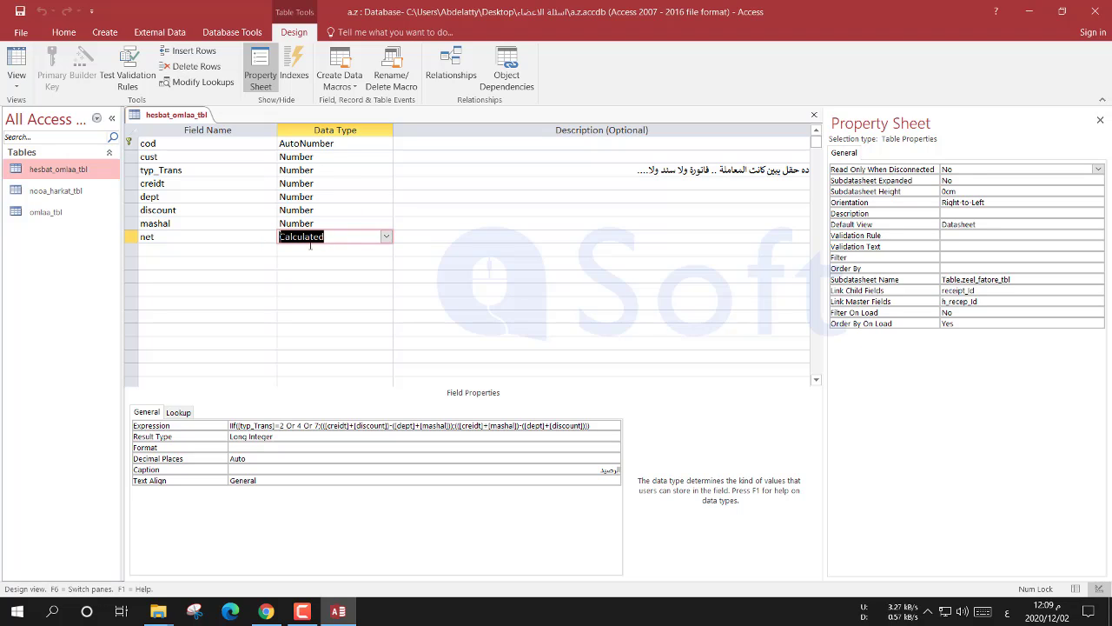
Step: Examine the net field's Calculated data type in Design view, then switch to Datasheet view
click(331, 237)
drag(331, 238, 234, 245)
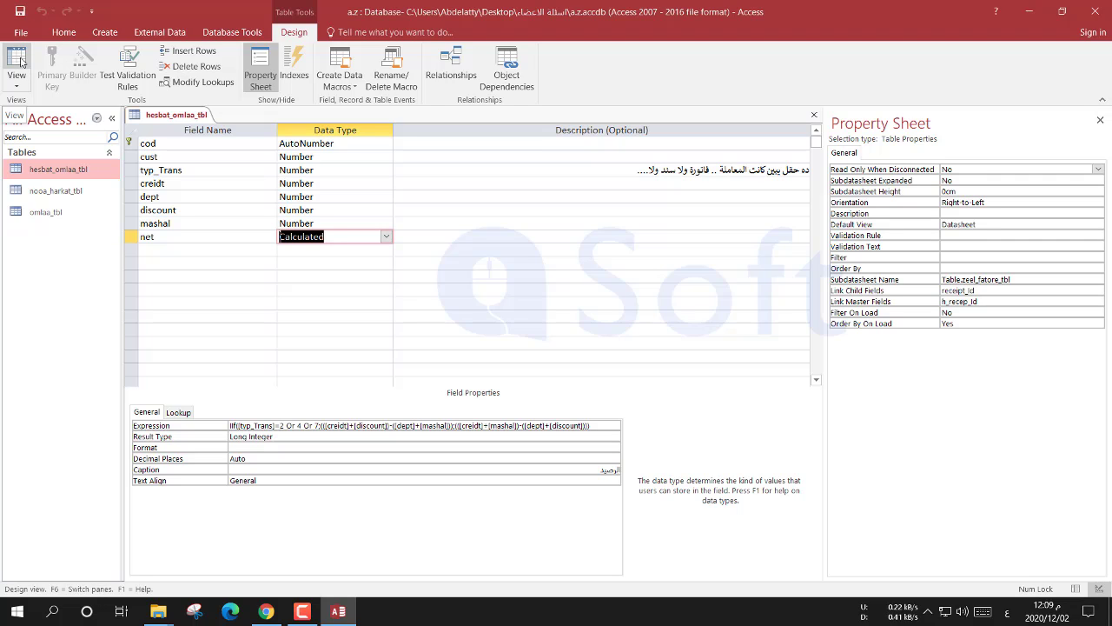
click(319, 251)
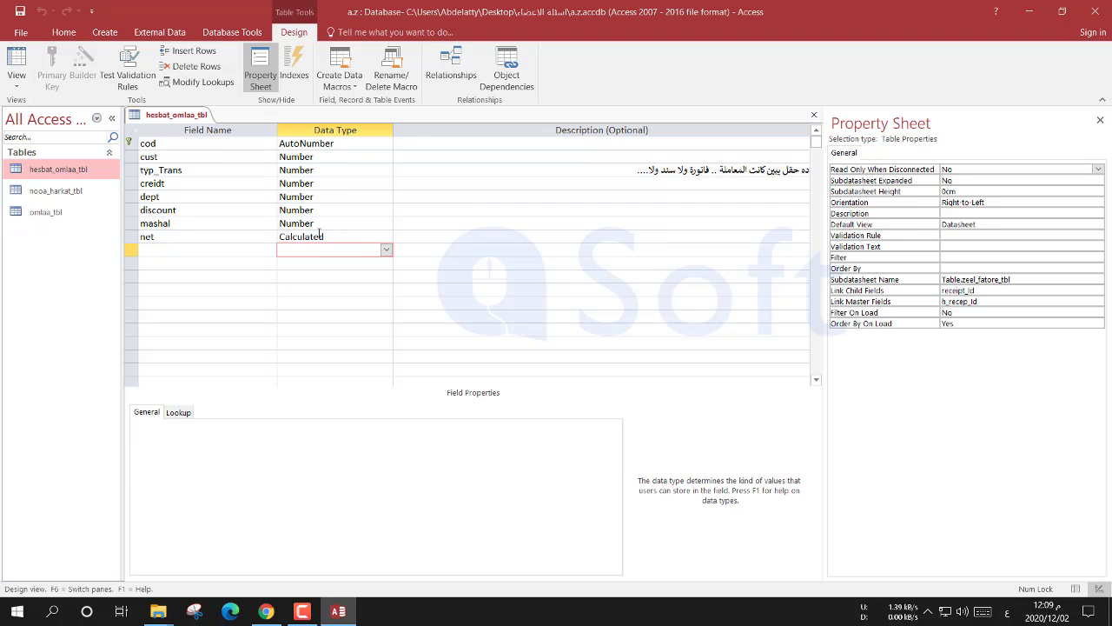
click(358, 238)
double_click(358, 238)
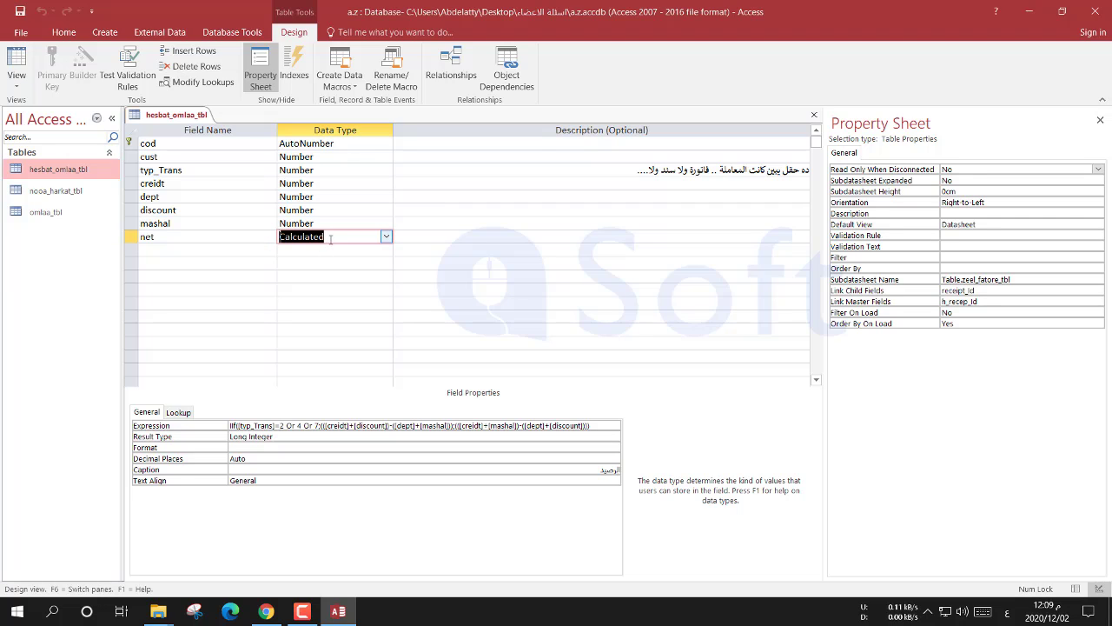
click(131, 237)
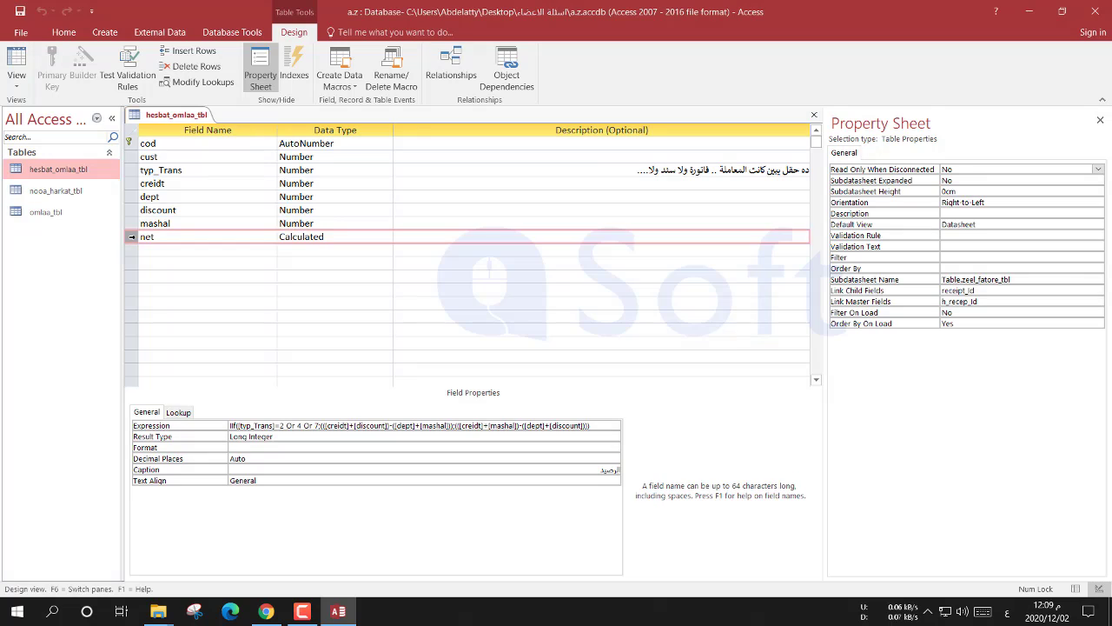
click(322, 237)
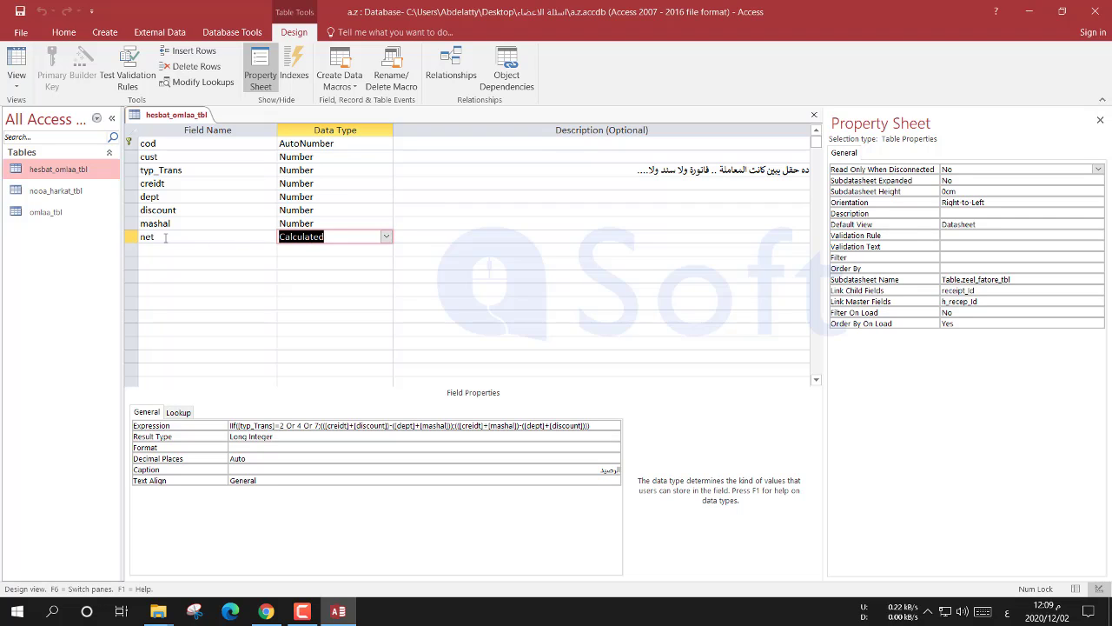
click(165, 237)
key(Tab)
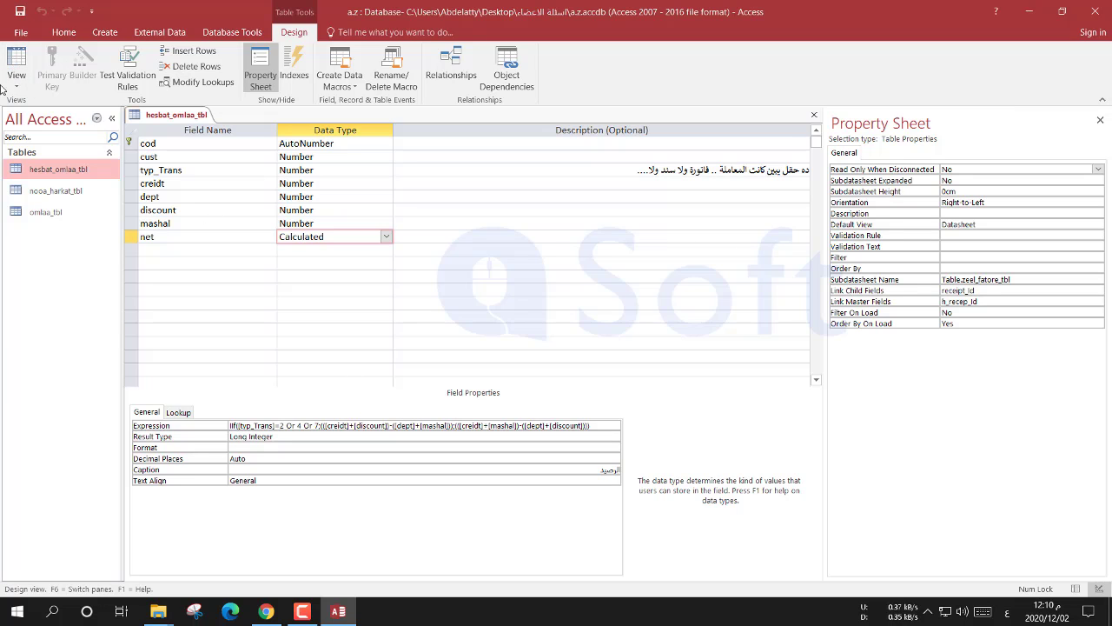
click(16, 57)
Step: Toggle to Design view and back, selecting record 213's balance of -12000
double_click(521, 145)
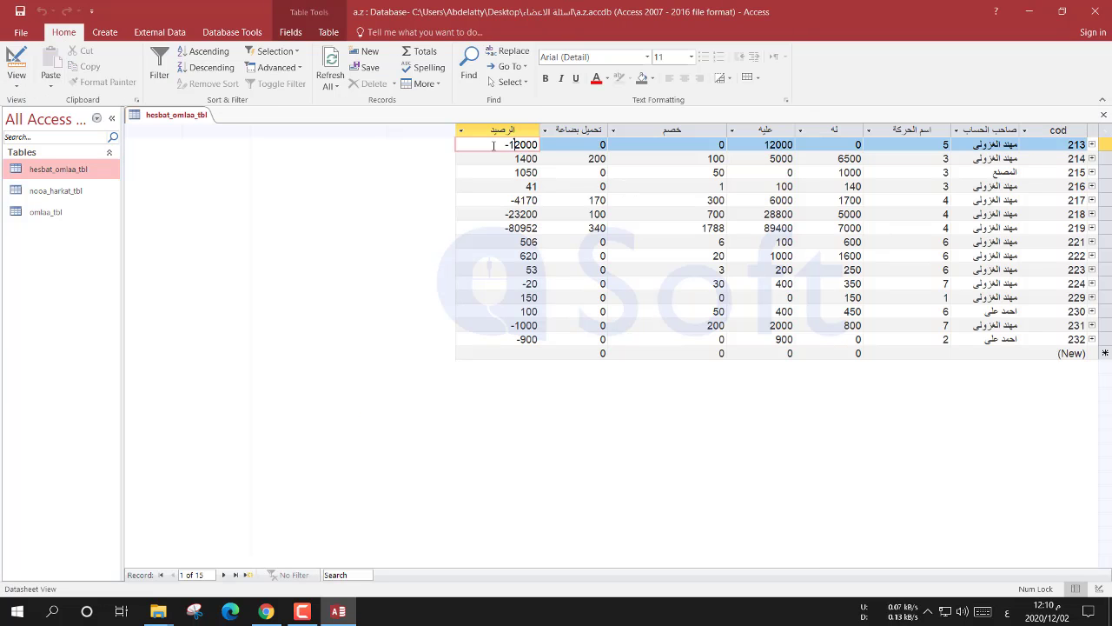
click(15, 57)
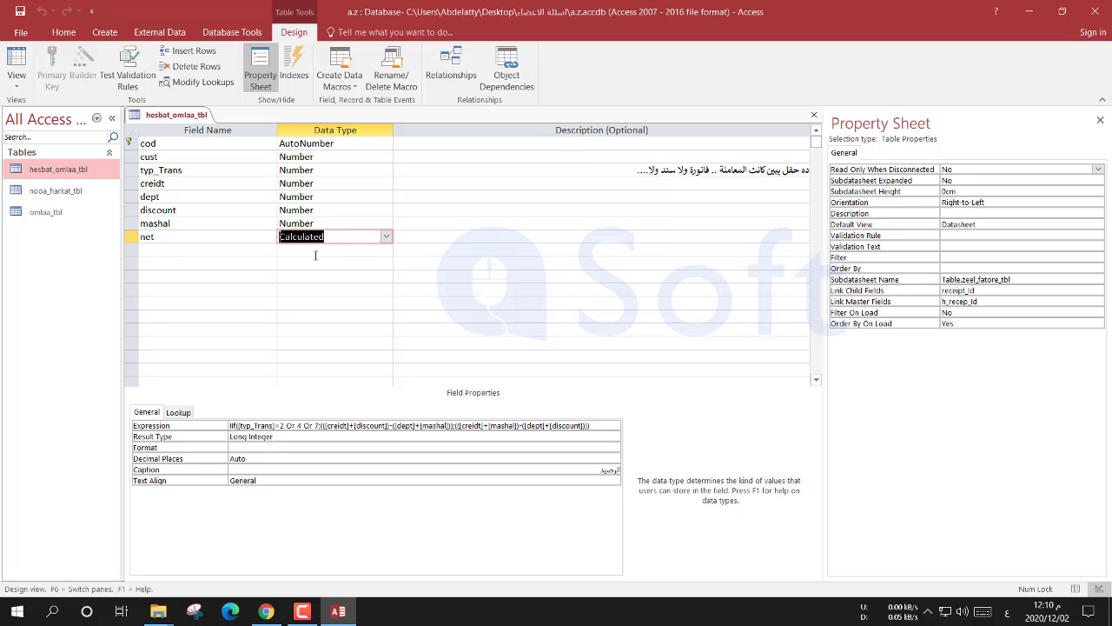
click(16, 65)
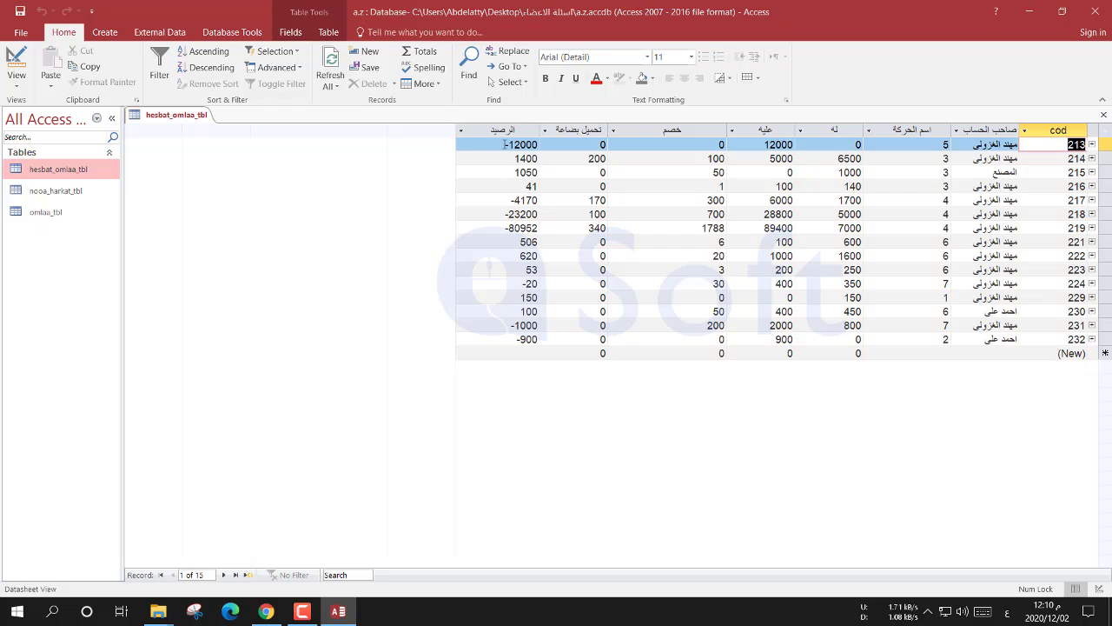
click(504, 144)
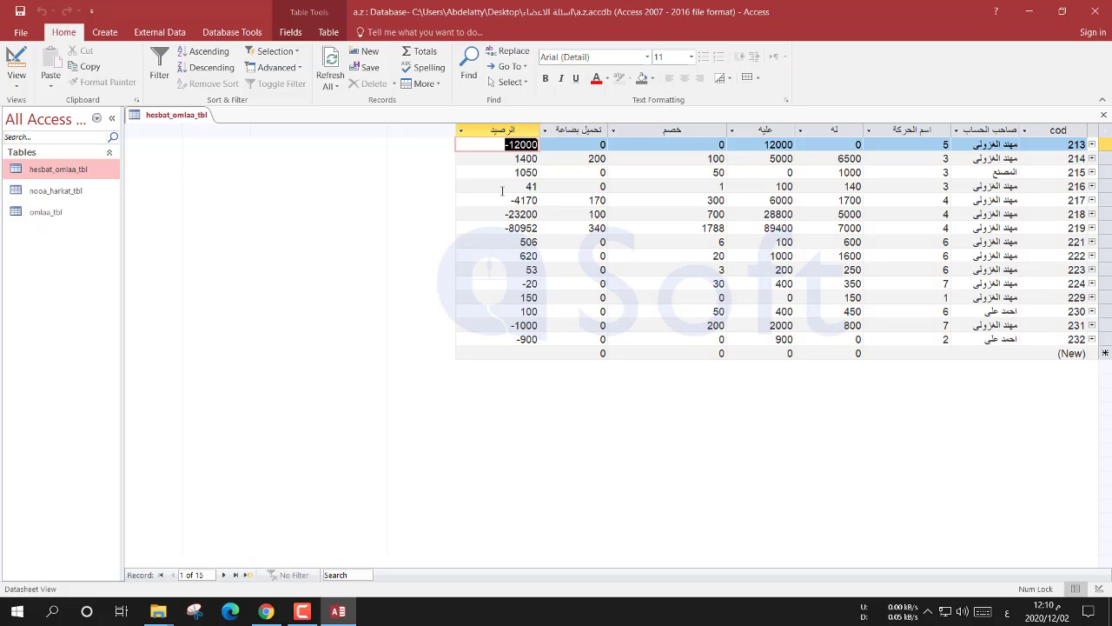
Step: Open the account owner lists for records 213 and 214, check transaction types, then return to Design view
click(970, 146)
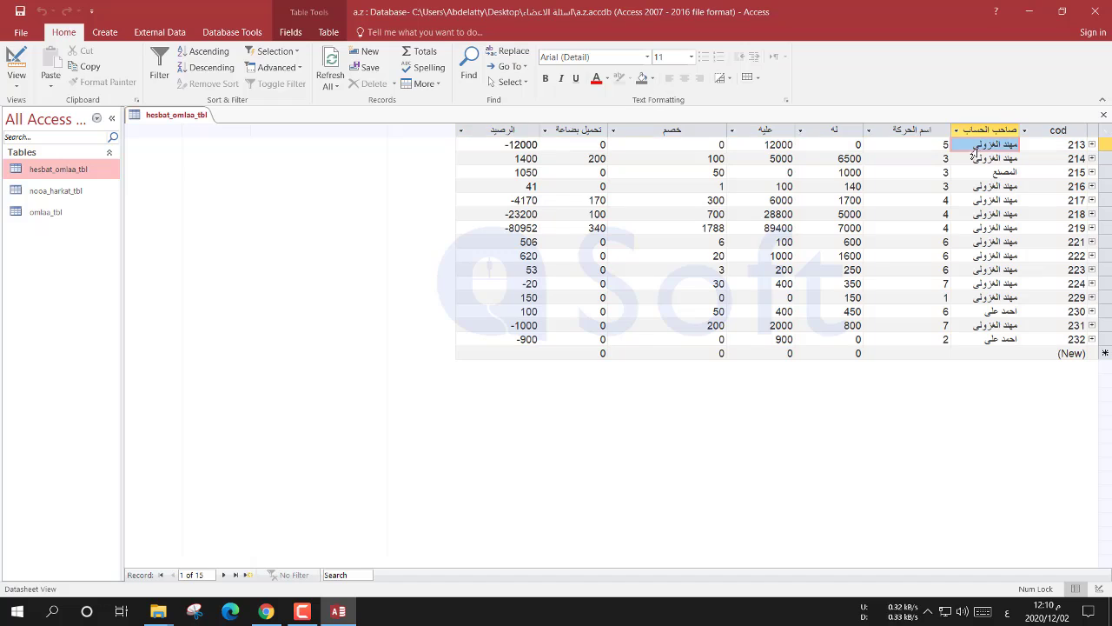
click(955, 145)
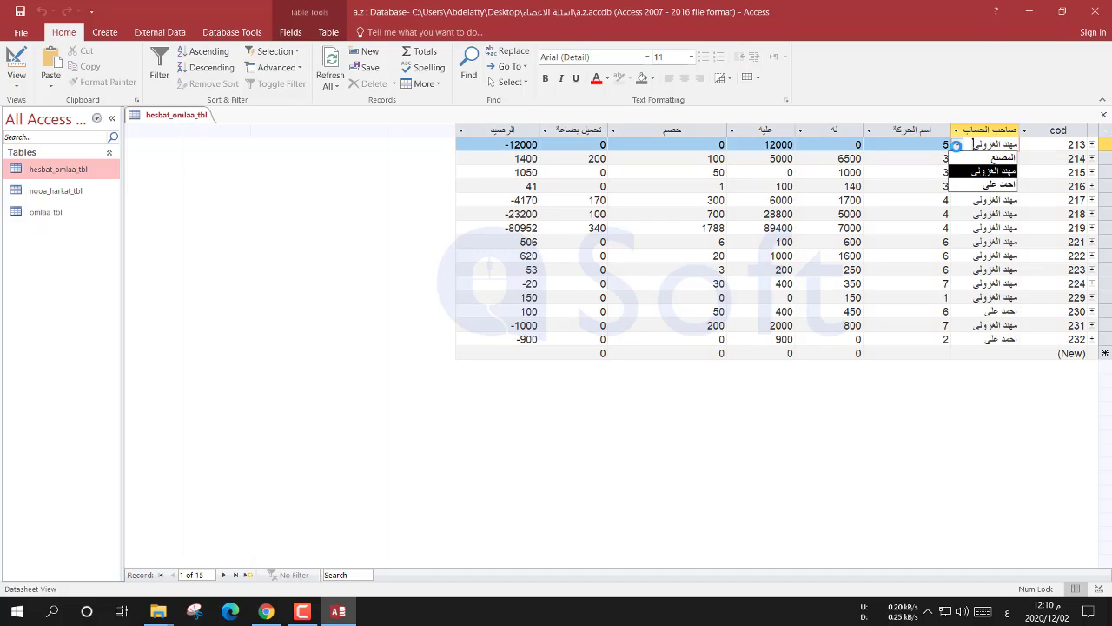
click(956, 146)
click(968, 163)
click(958, 160)
click(958, 159)
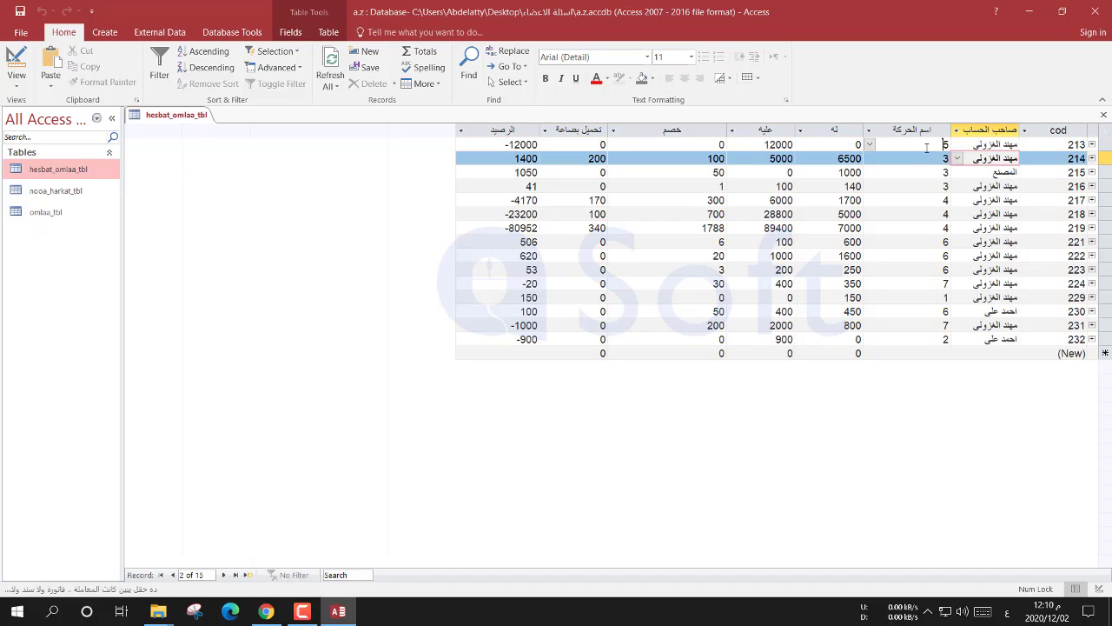
click(903, 145)
click(869, 146)
click(869, 145)
click(843, 144)
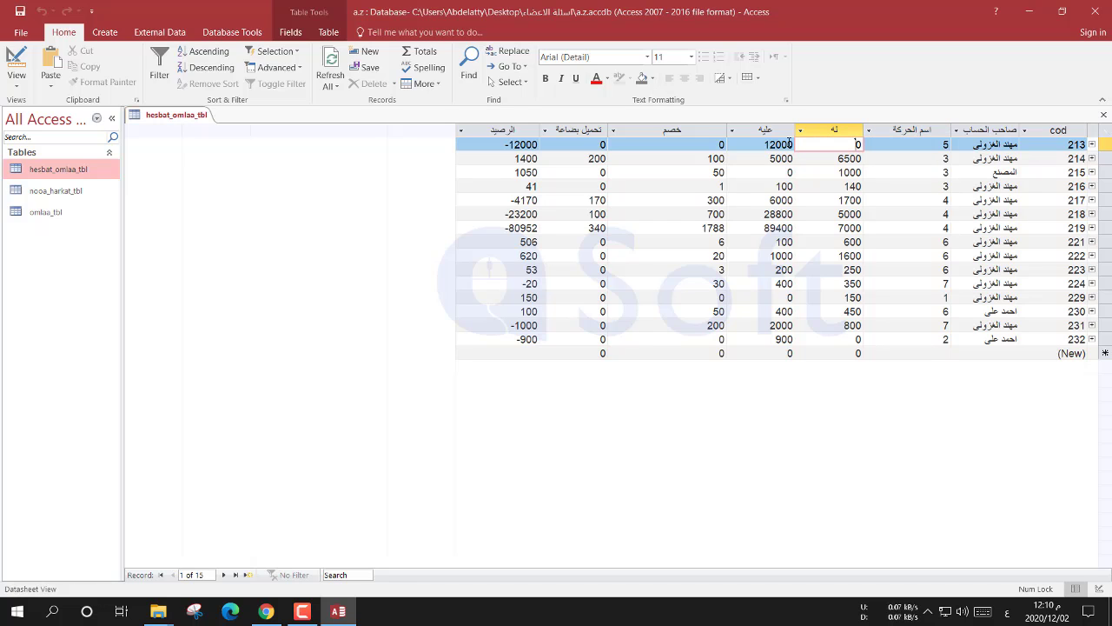
click(15, 62)
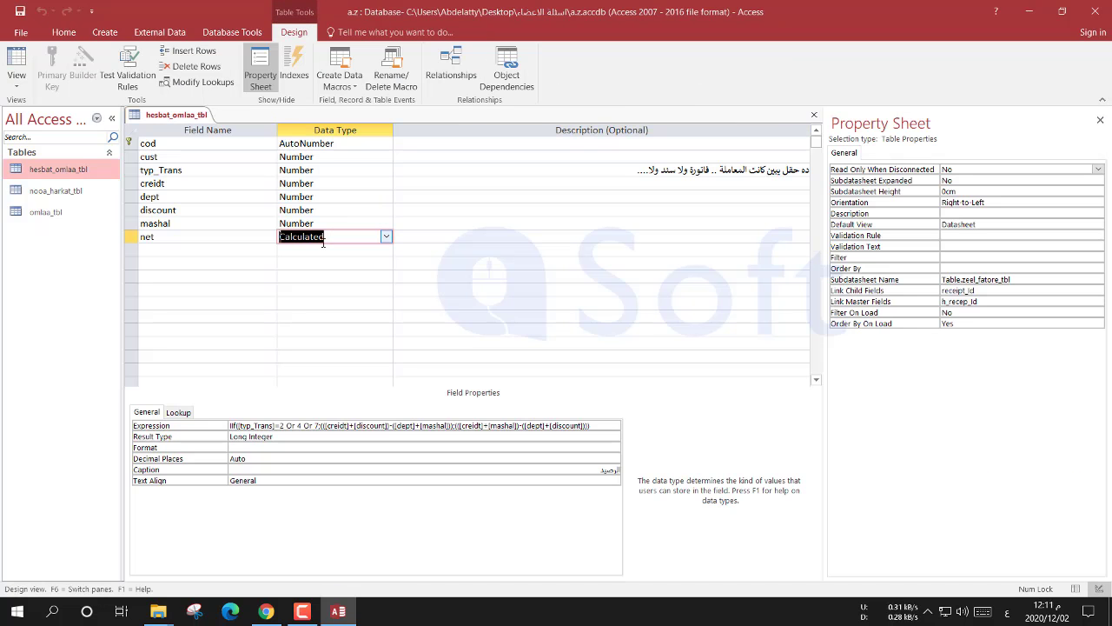
Step: Inspect the cust field's combo-box lookup from omlaa_tbl and record 213's account owner in the datasheet
click(305, 156)
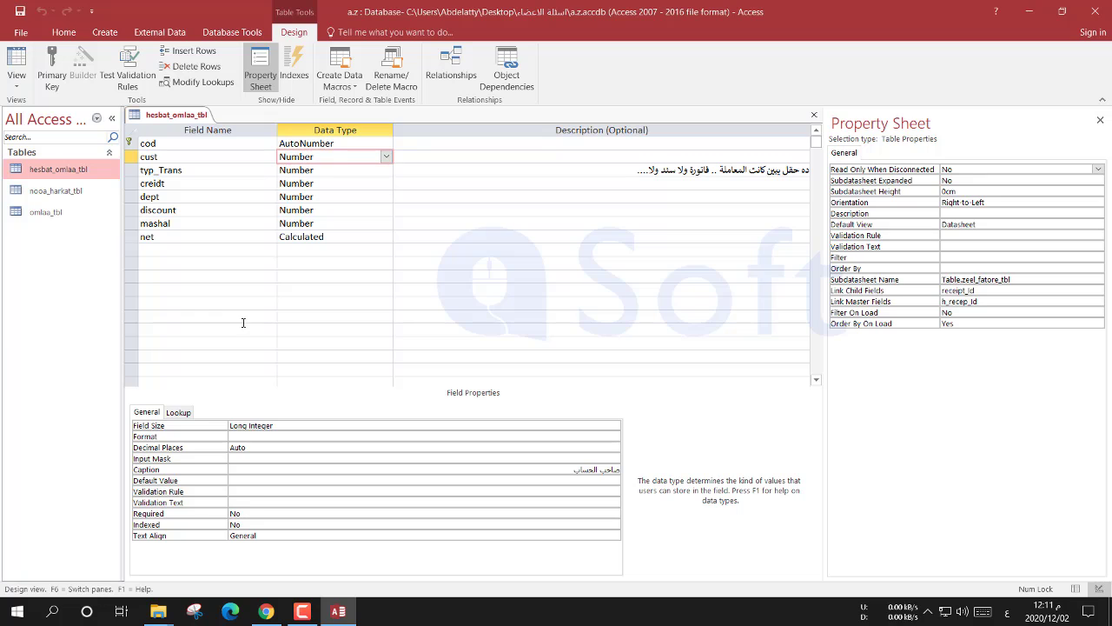
click(176, 414)
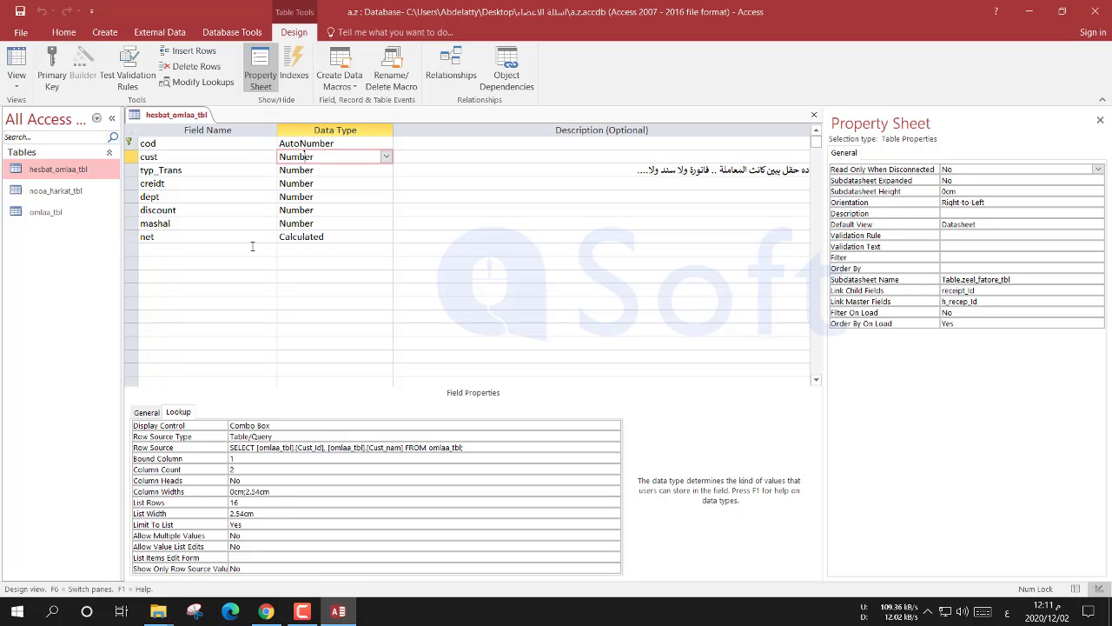
click(16, 65)
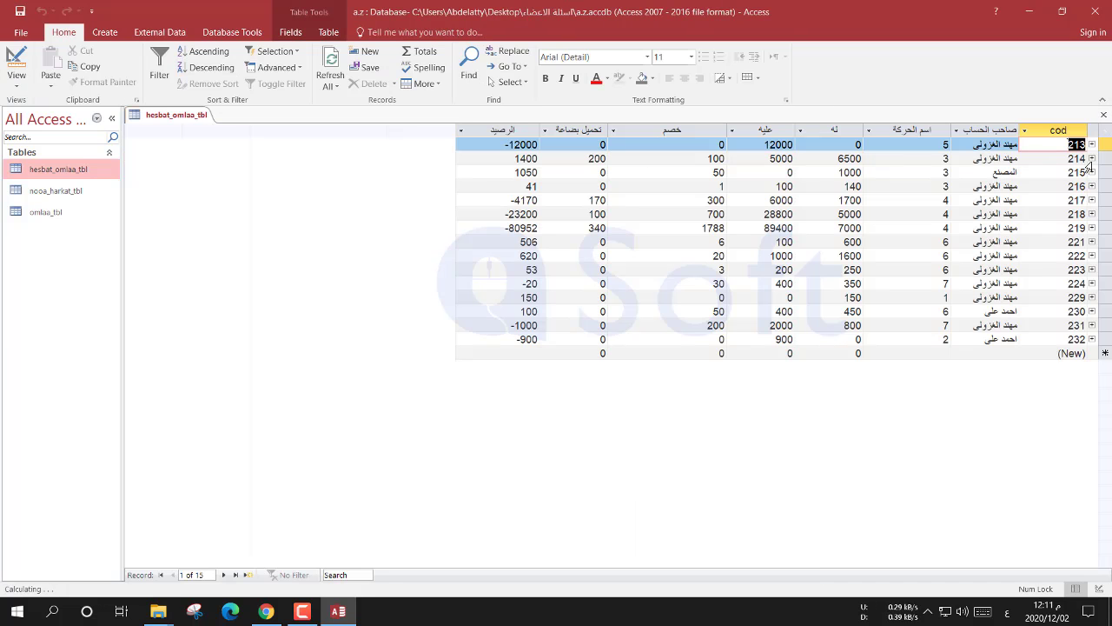
click(962, 149)
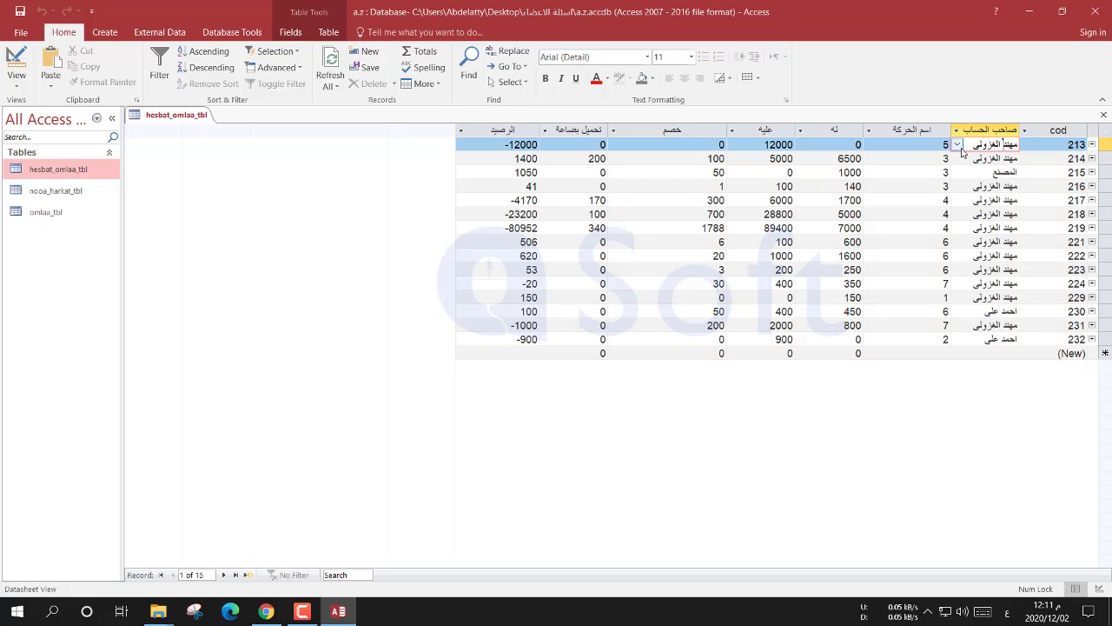
double_click(985, 144)
triple_click(985, 144)
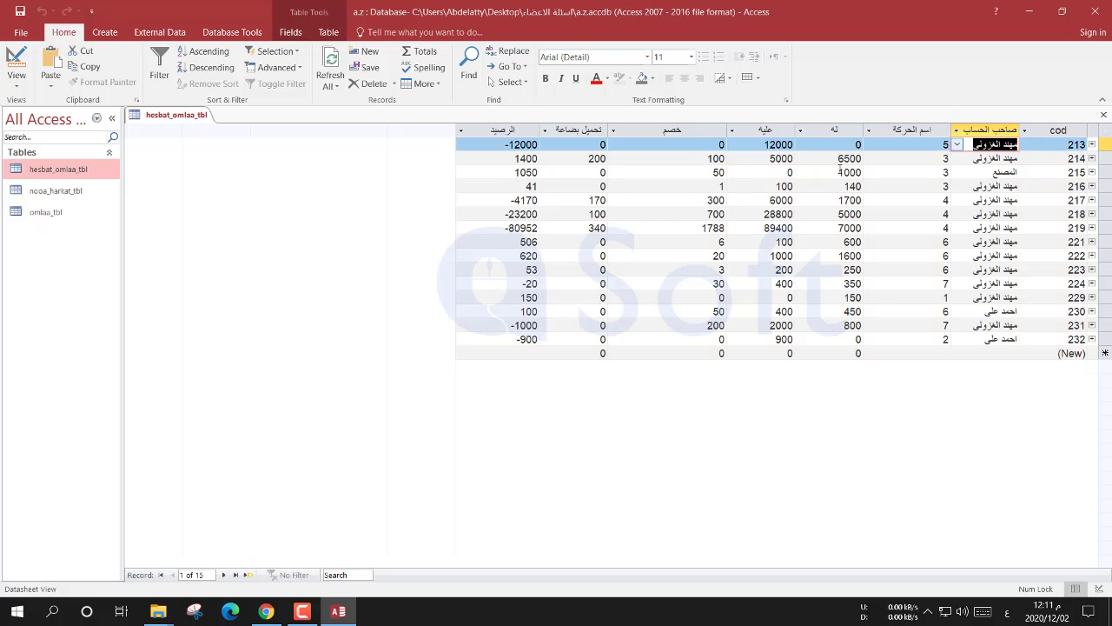
click(16, 66)
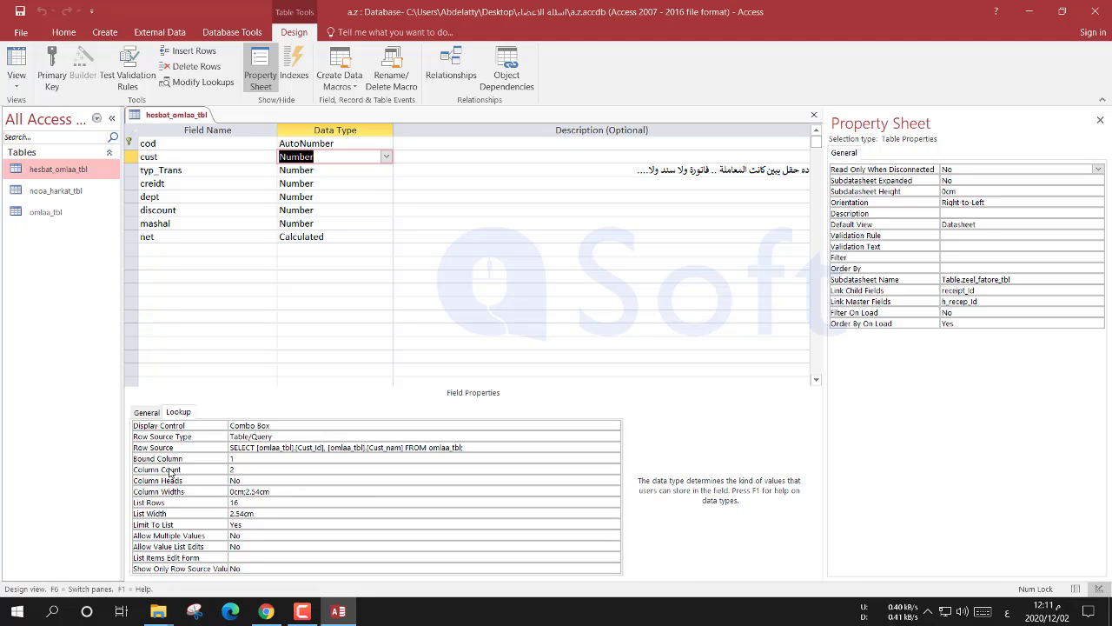
Step: Change the cust lookup's Column Widths to 2cm;2.542cm and view the datasheet's account numbers
click(254, 469)
click(237, 479)
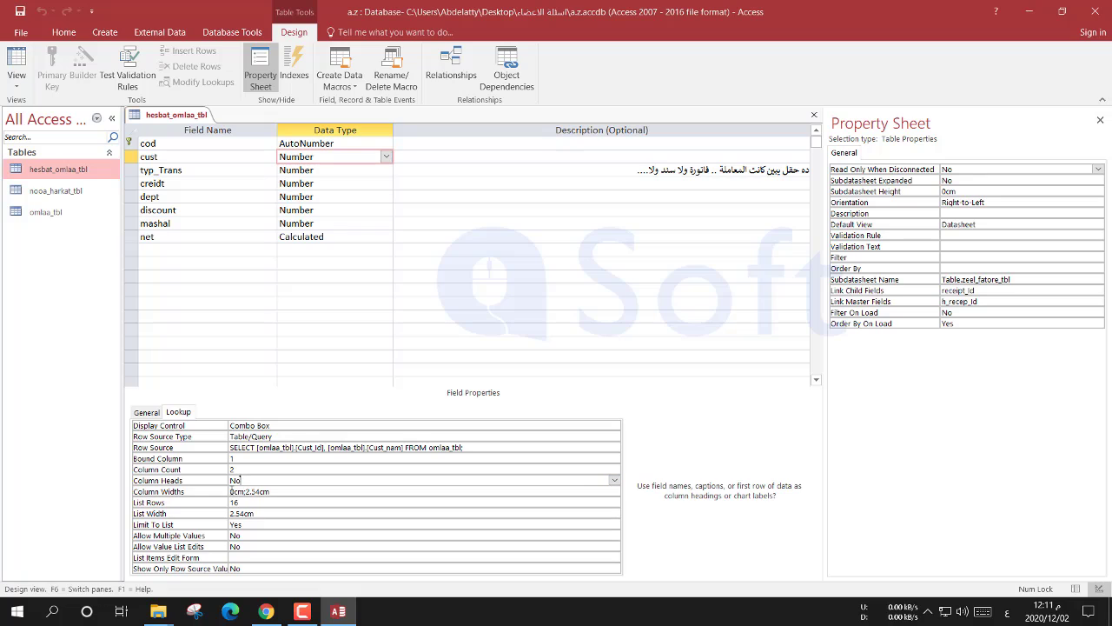
click(234, 491)
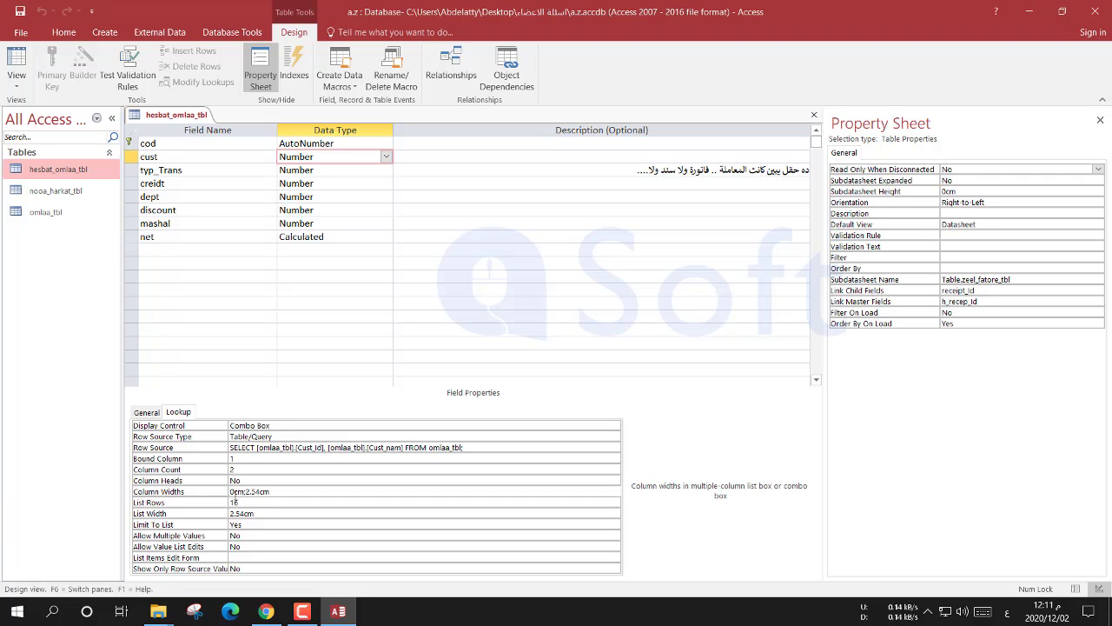
text(2)
click(339, 536)
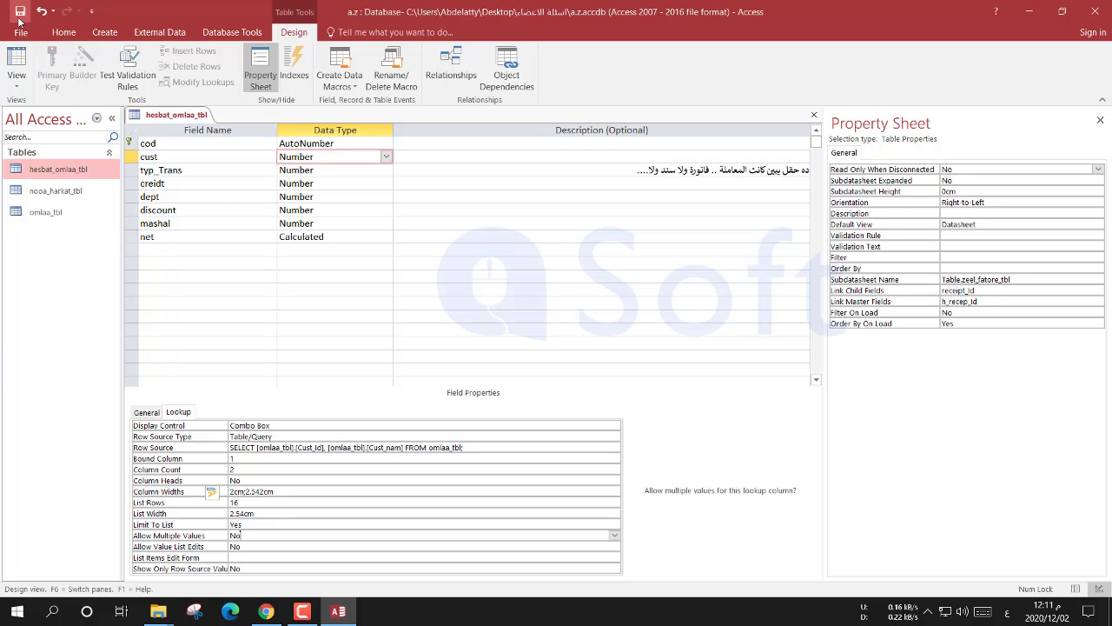
click(17, 62)
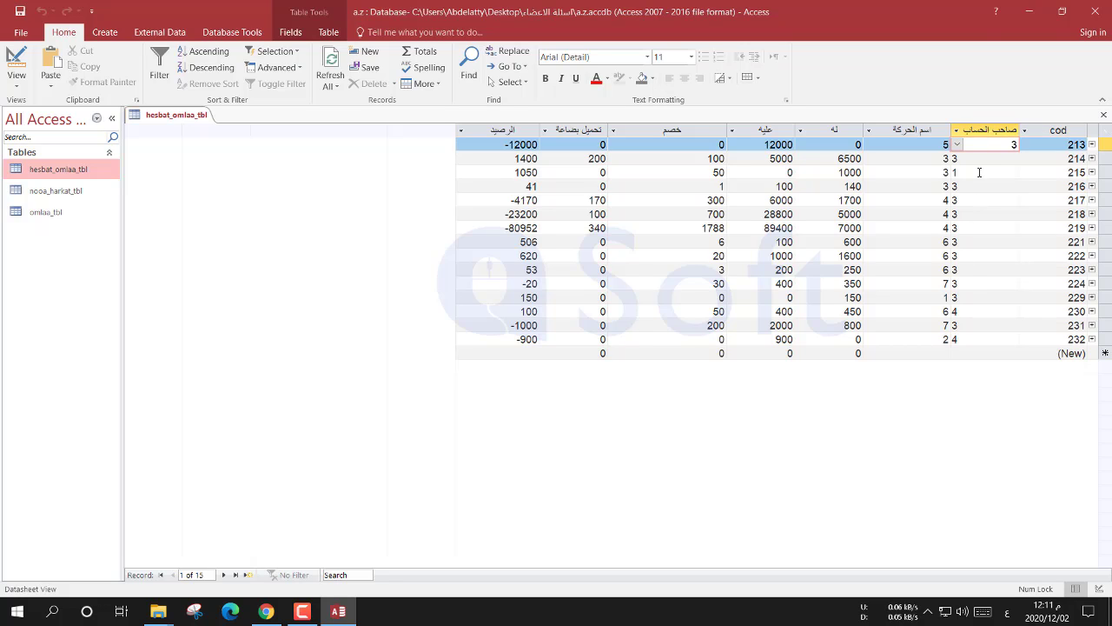
Step: Step through the account owner cells of records 213–215, then switch to Design view
click(978, 159)
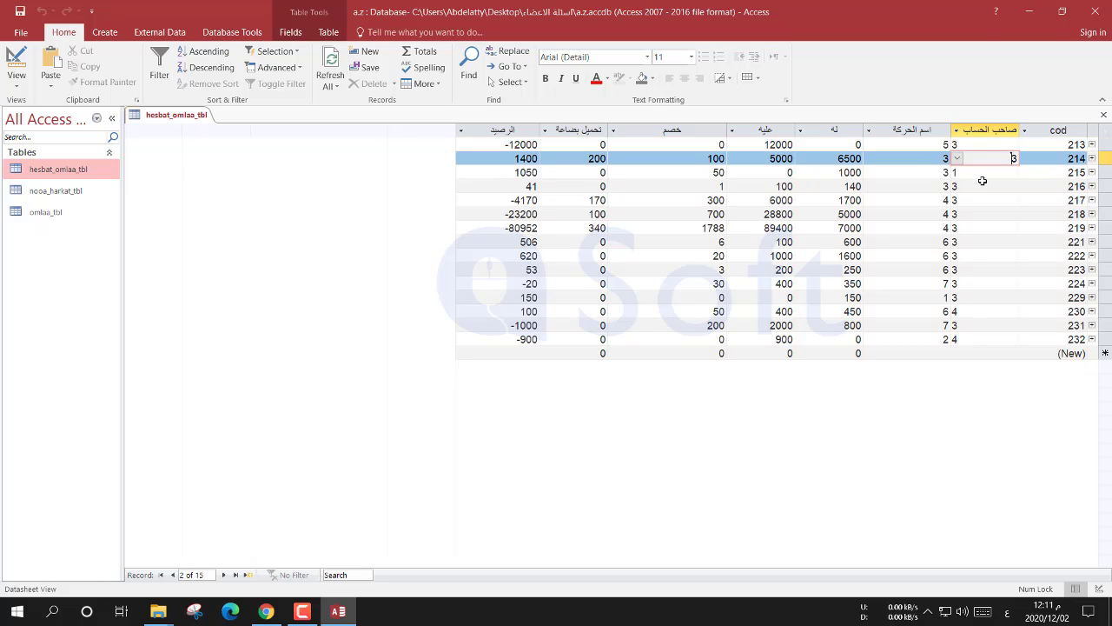
click(980, 174)
key(Return)
key(Down)
key(Down)
key(Down)
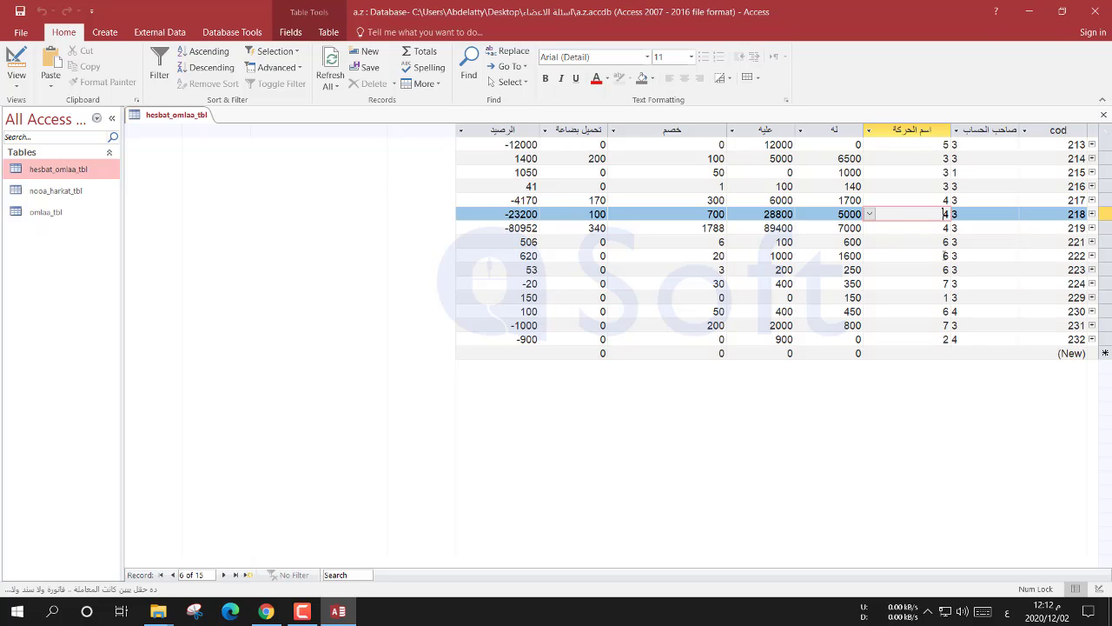
click(999, 159)
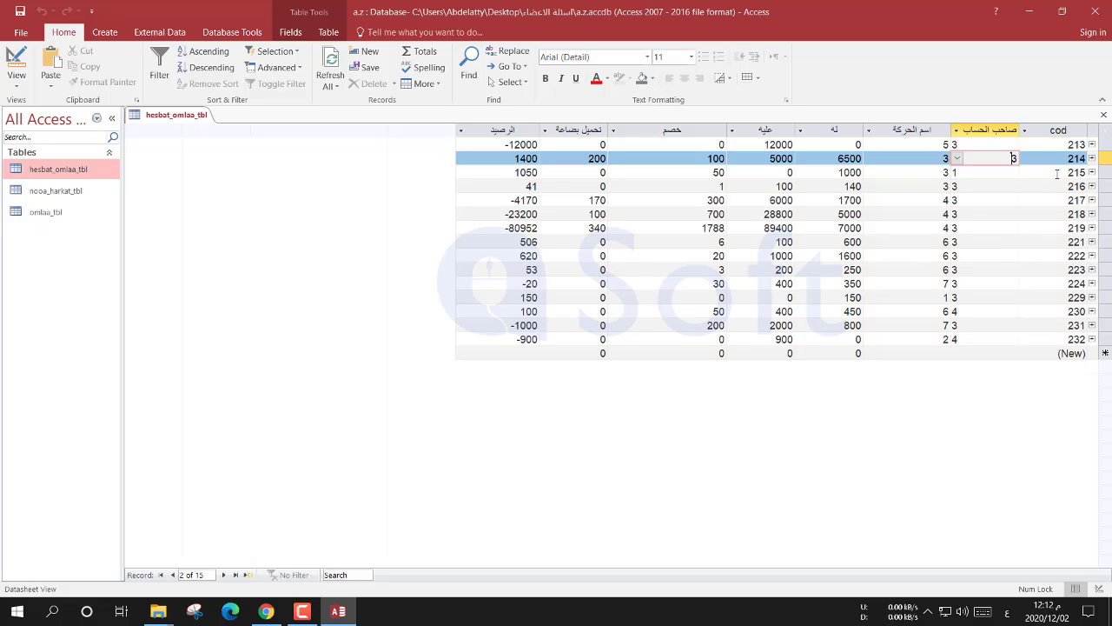
click(999, 144)
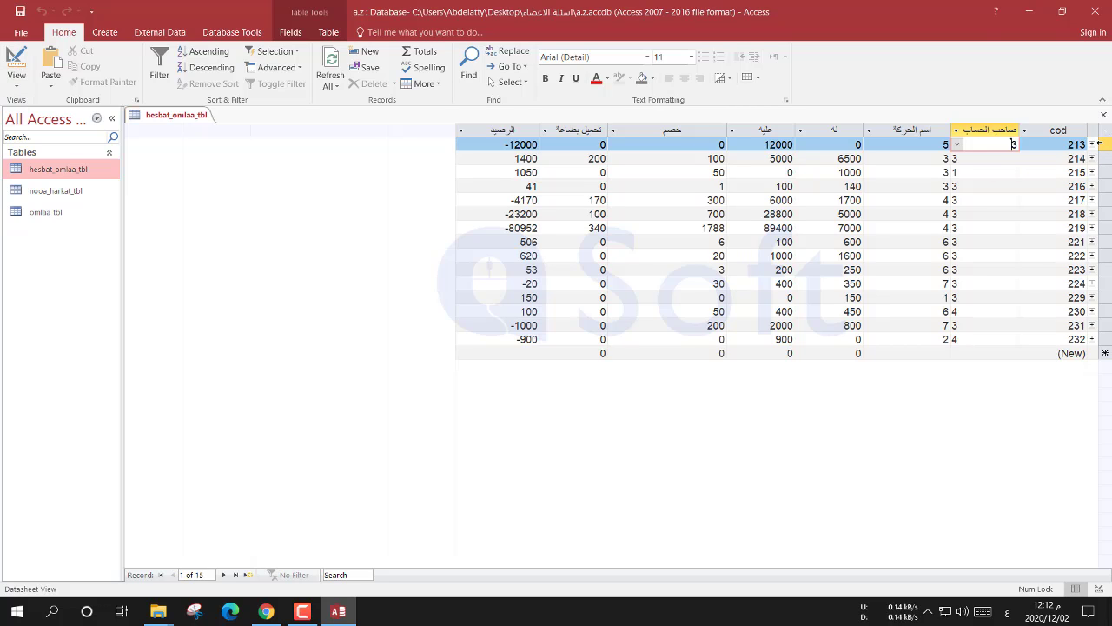
click(1104, 145)
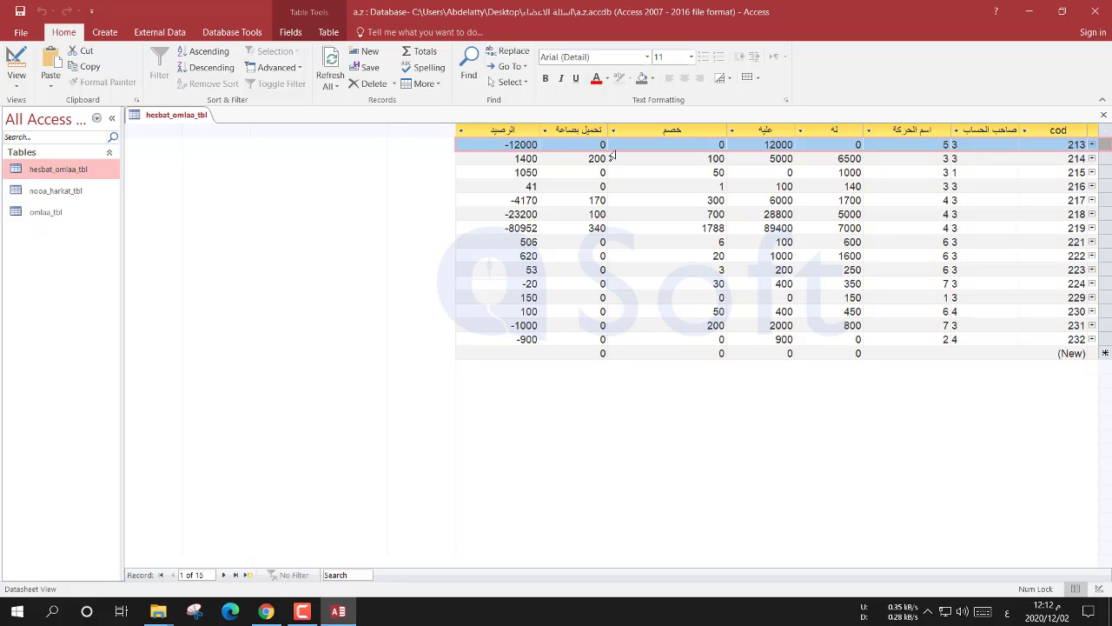
click(16, 65)
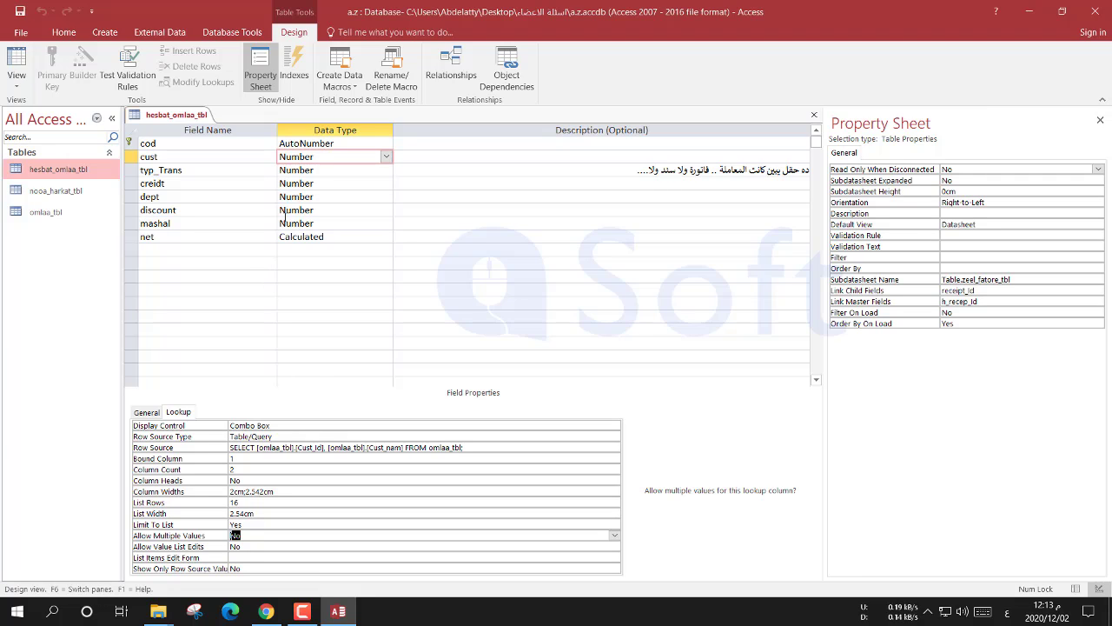
Step: Select the net field and open its expression in the Expression Builder
click(318, 235)
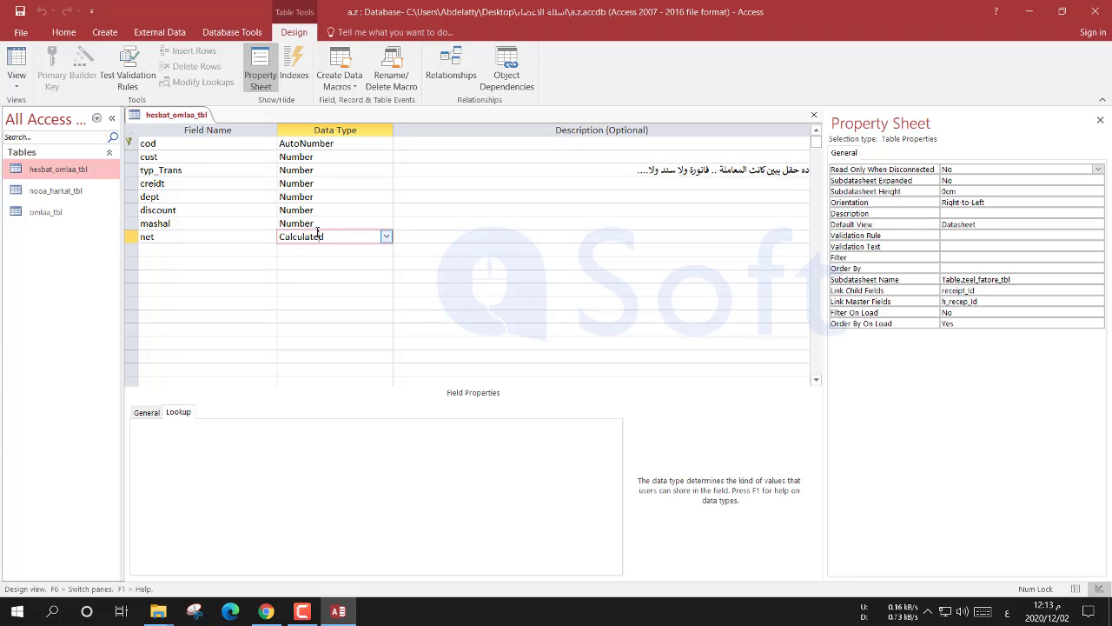
click(310, 223)
click(296, 210)
click(304, 184)
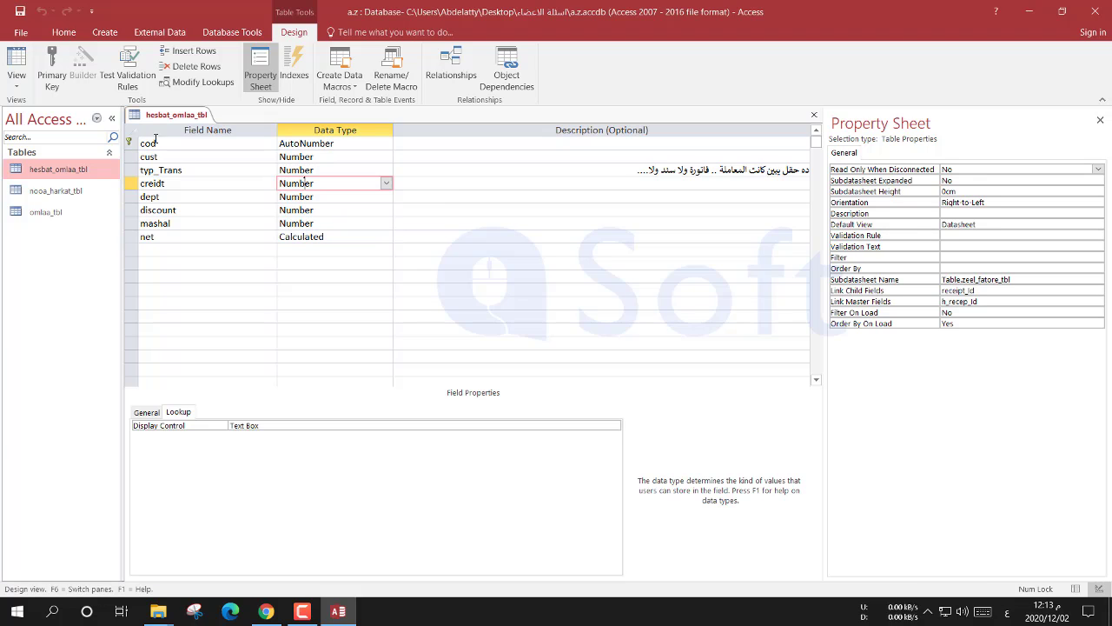
click(150, 412)
click(327, 236)
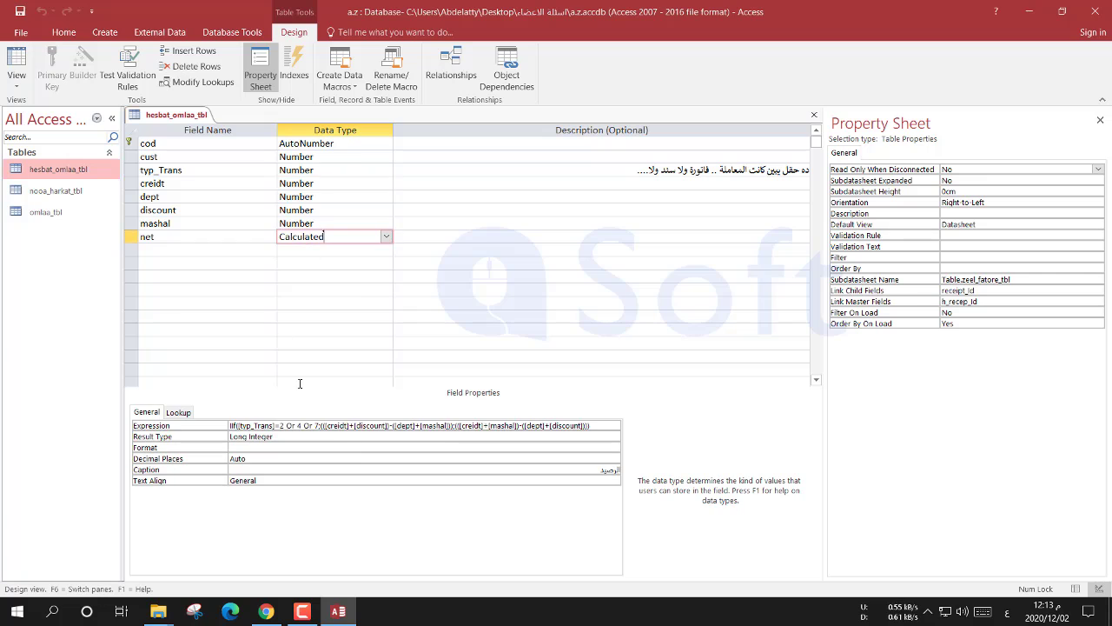
click(444, 425)
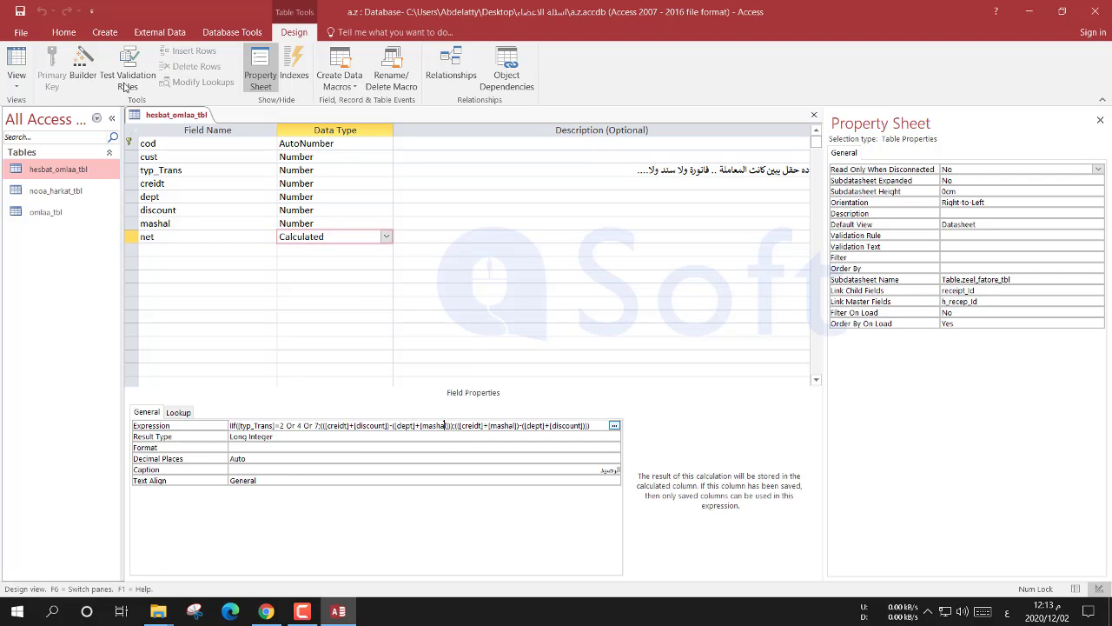
click(83, 68)
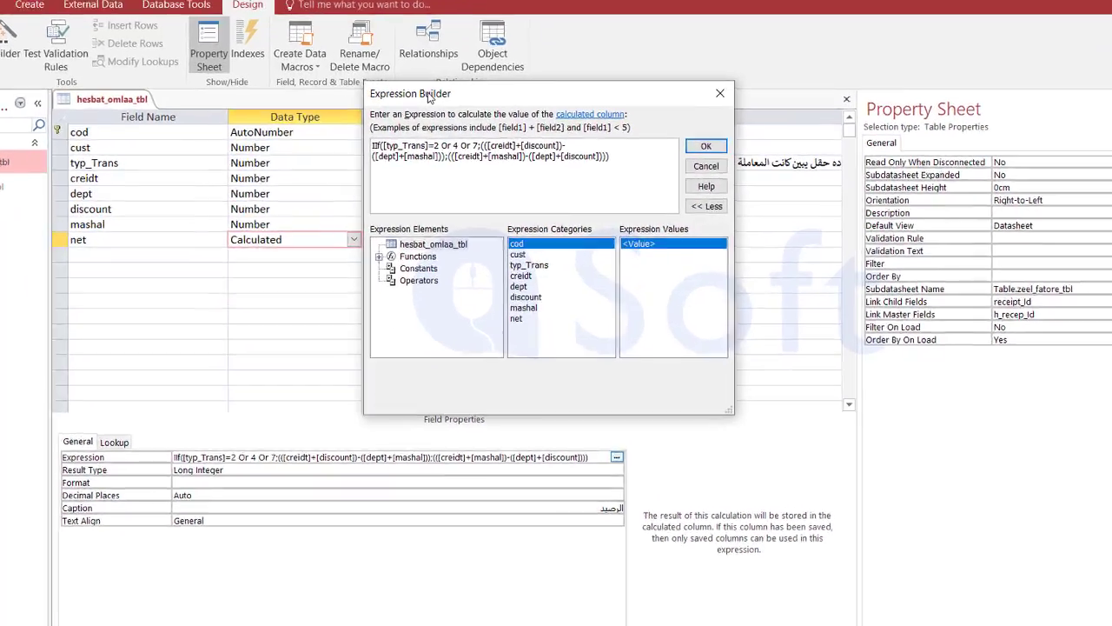
drag(379, 152, 421, 162)
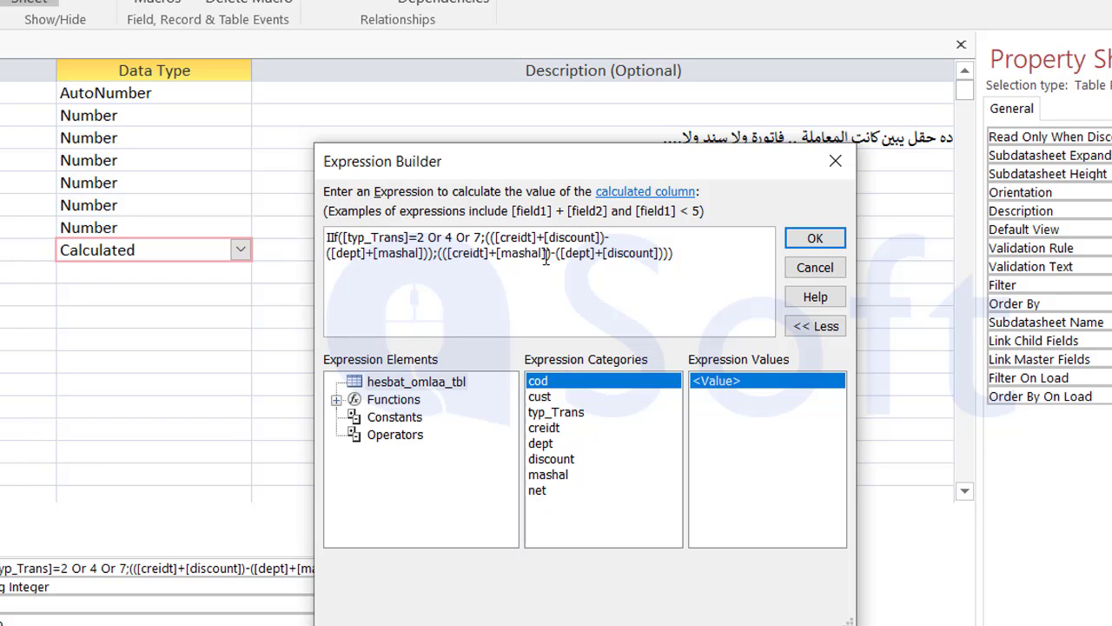
Step: Paste [typ_Trans]= before 4 and 7 so the condition reads [typ_Trans]=2 Or [typ_Trans]=4 Or [typ_Trans]=7
click(413, 255)
click(605, 253)
drag(481, 237, 426, 238)
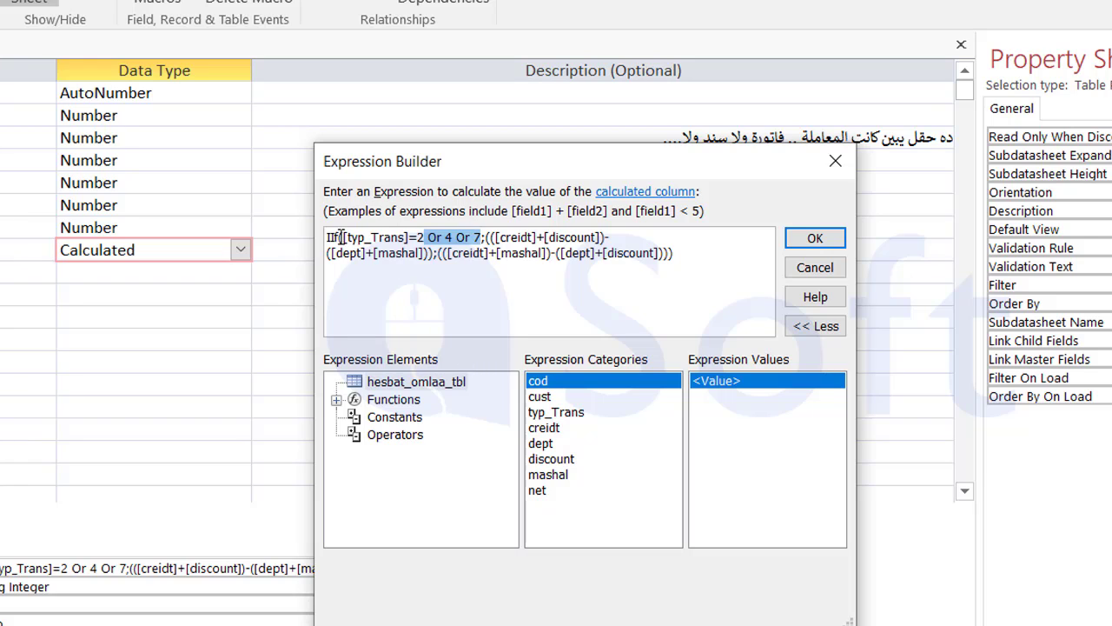
click(342, 236)
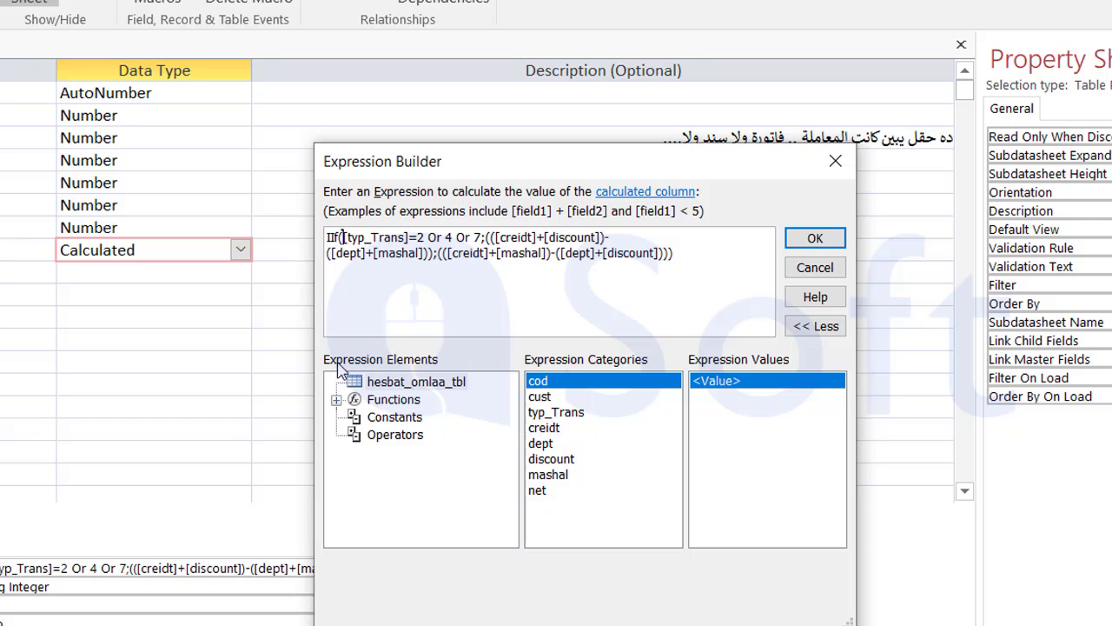
key(shift+Right)
key(shift+Right)
key(shift+Right)
key(shift+Right)
key(shift+Right)
key(shift+Right)
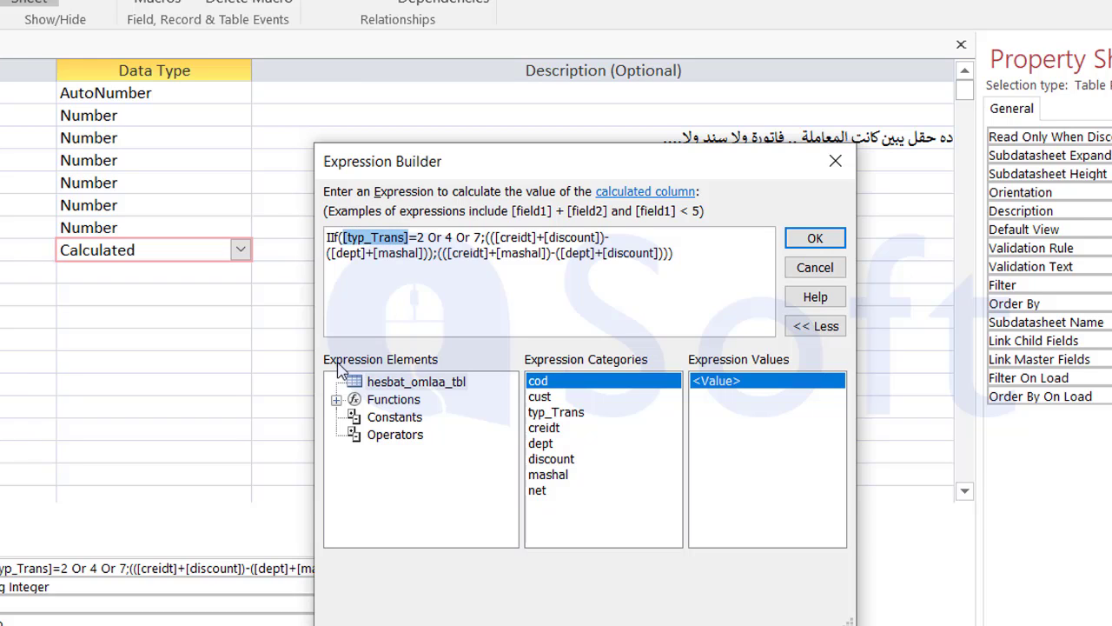
key(shift+Right)
key(ctrl+c)
key(Right)
key(Right)
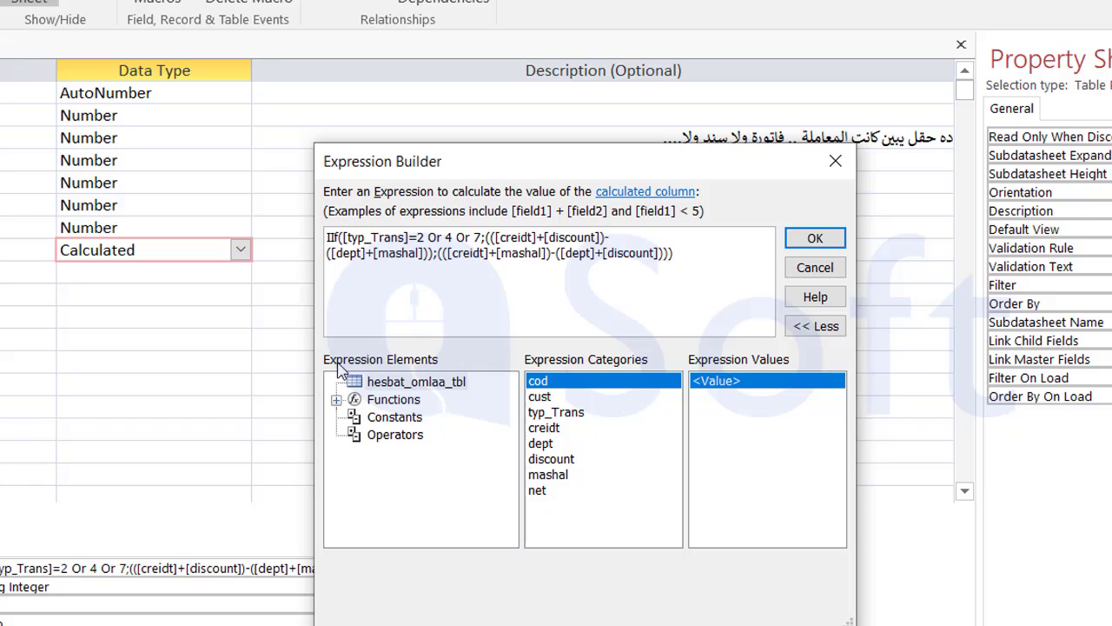
key(ctrl+v)
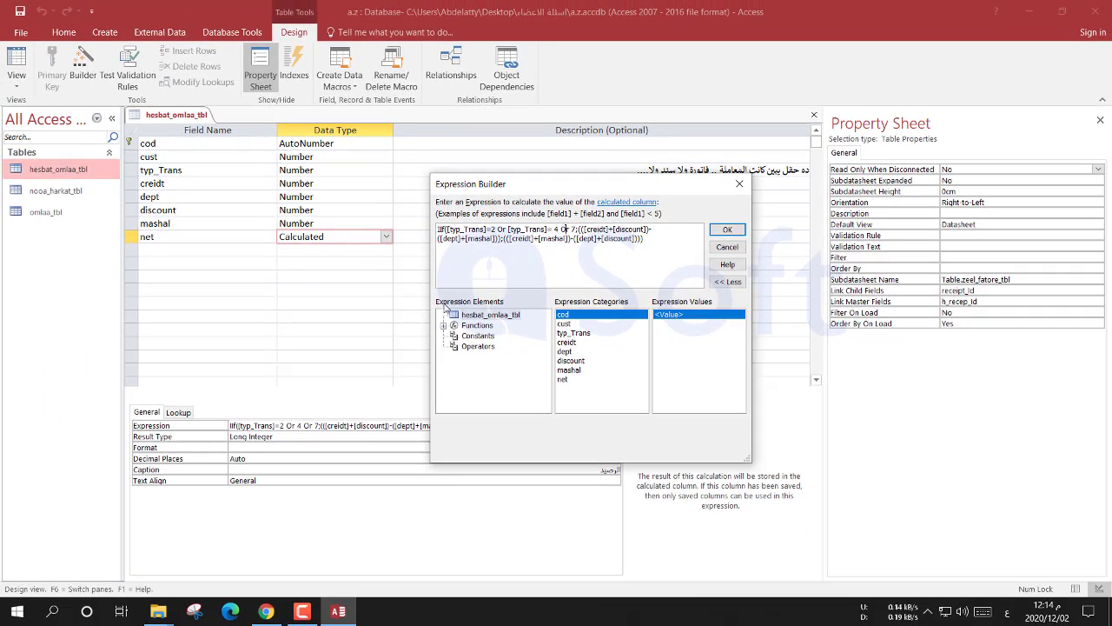
key(ctrl+v)
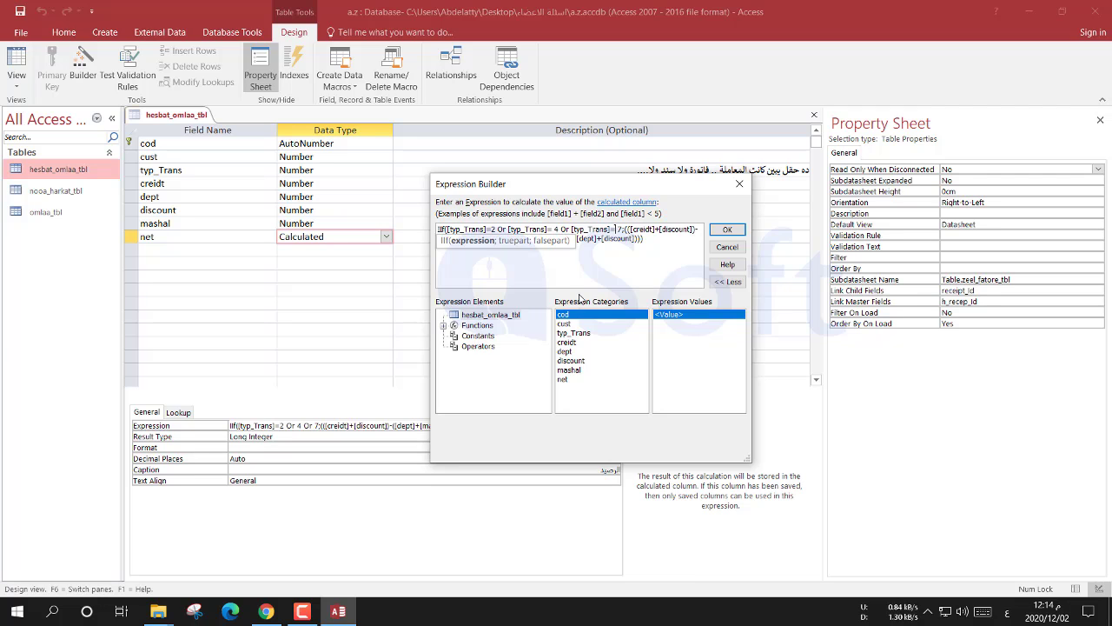
click(727, 229)
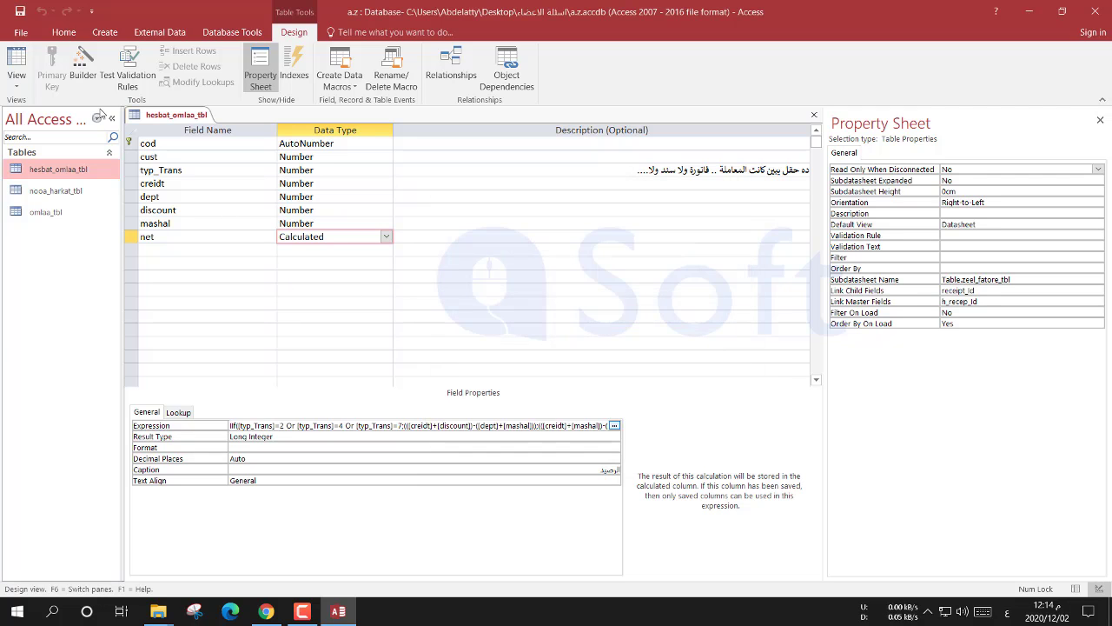
Step: Check record 230's الرصيد, خصم, له and تحميل بضاعة values in Datasheet view, then return to Design view
click(17, 65)
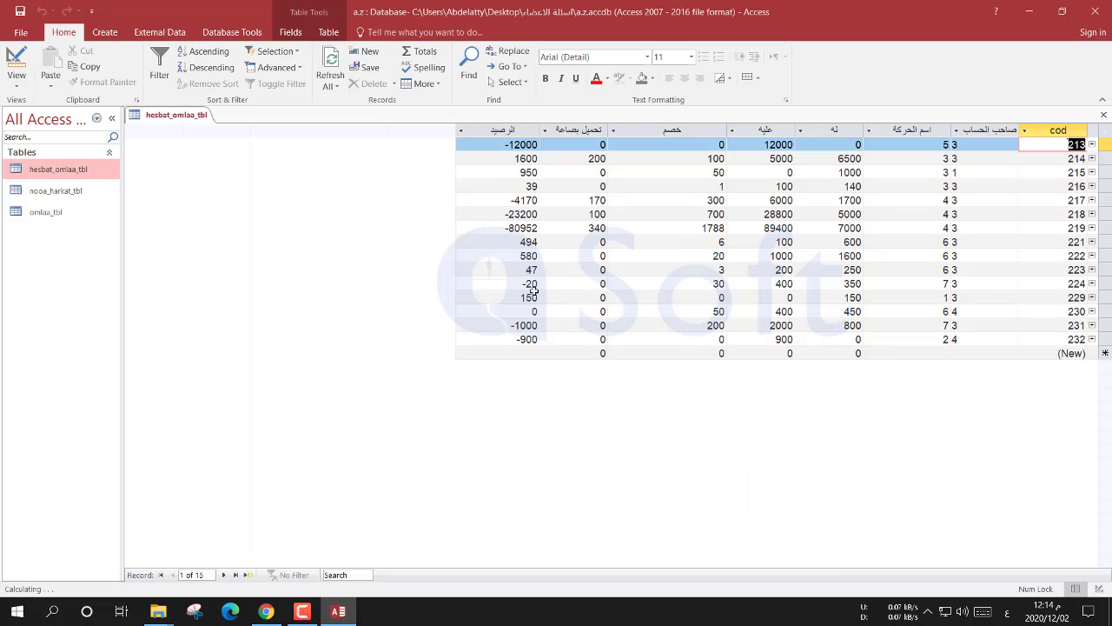
click(532, 311)
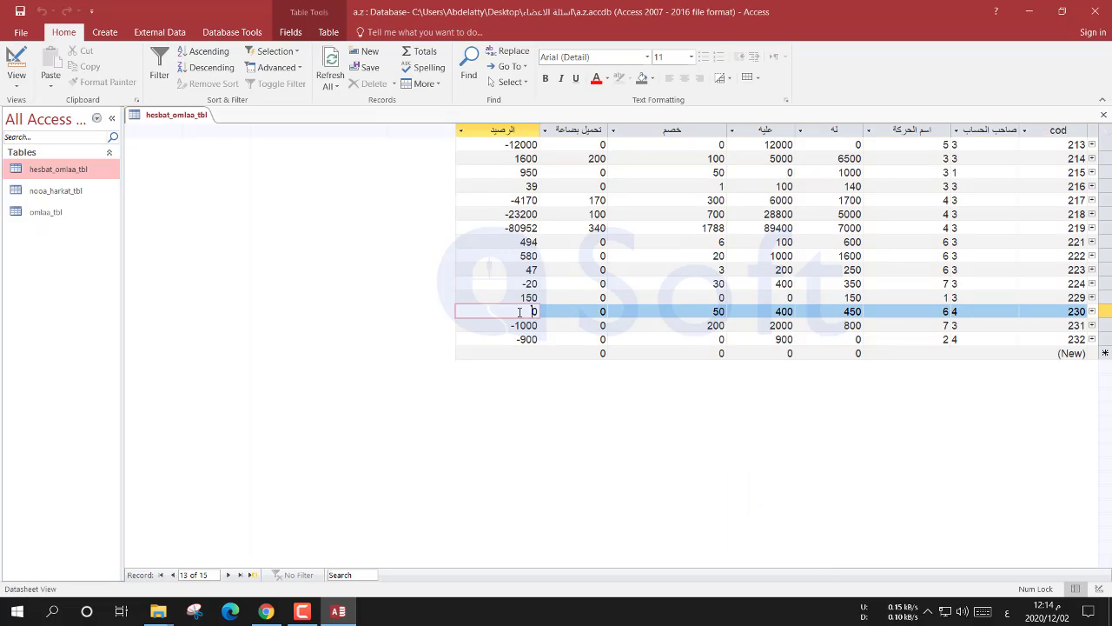
click(763, 311)
key(Tab)
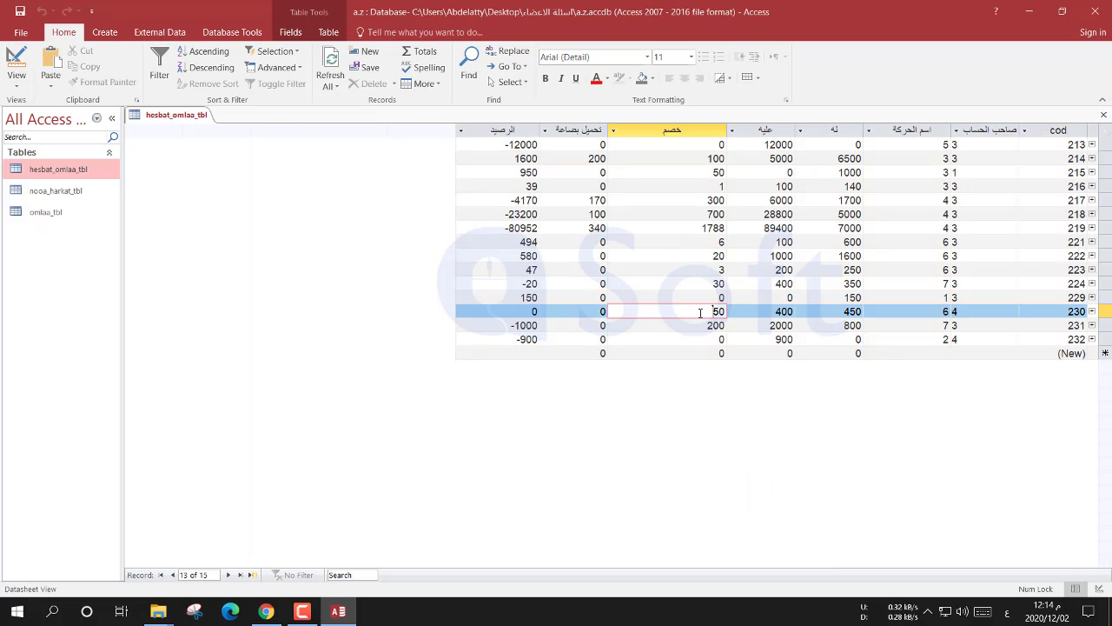
click(839, 311)
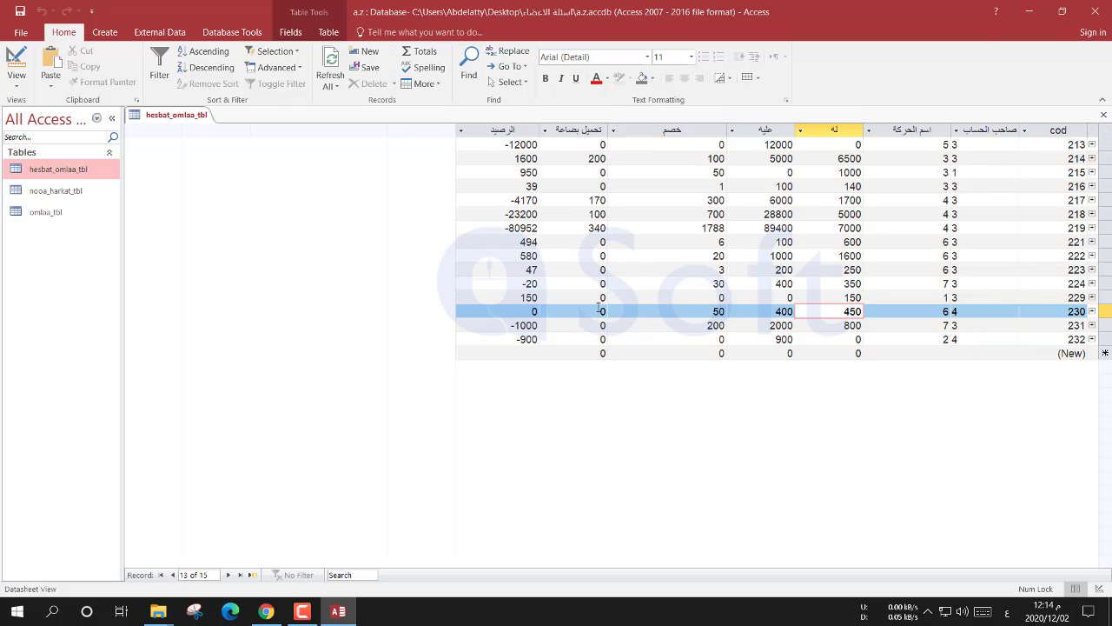
click(600, 311)
click(517, 310)
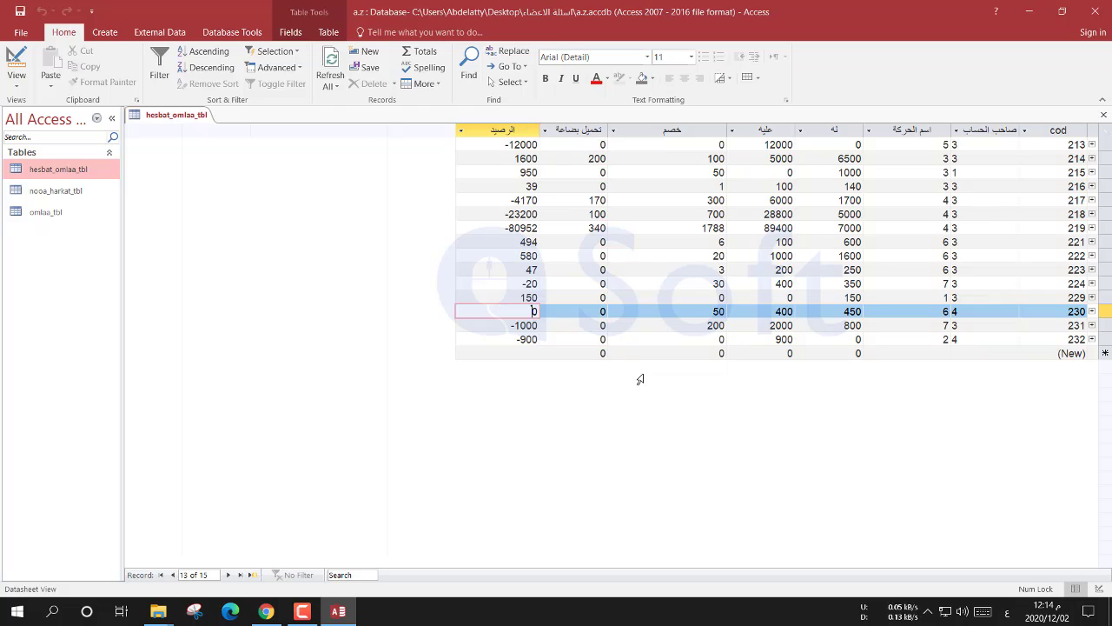
click(16, 66)
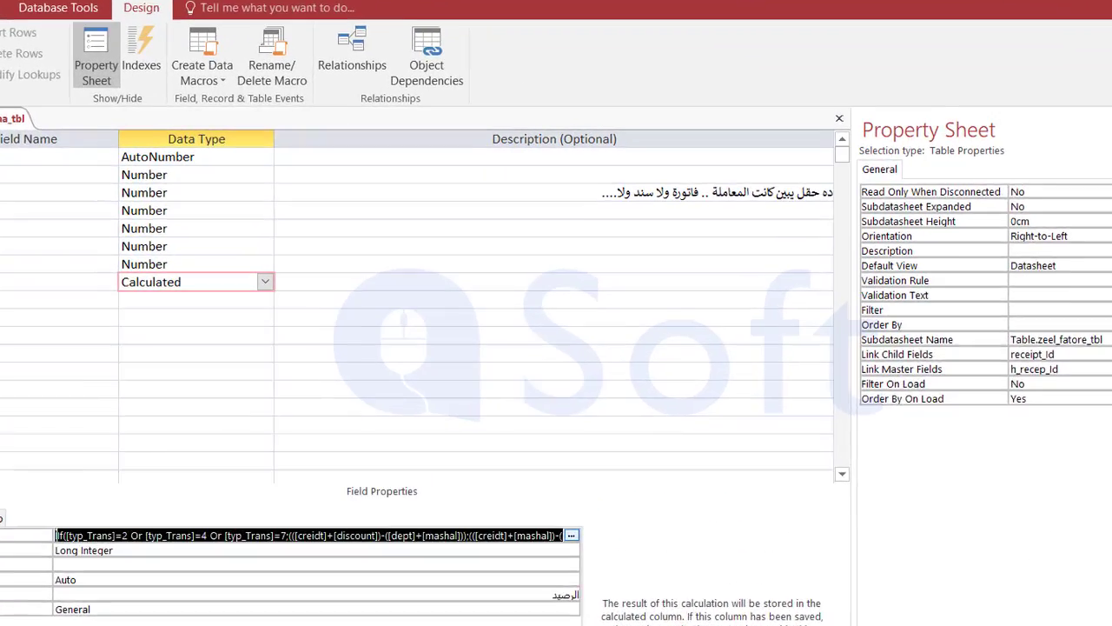
Step: Delete the repeated Or [typ_Trans]= comparisons from net's IIf condition in Expression Builder
click(83, 65)
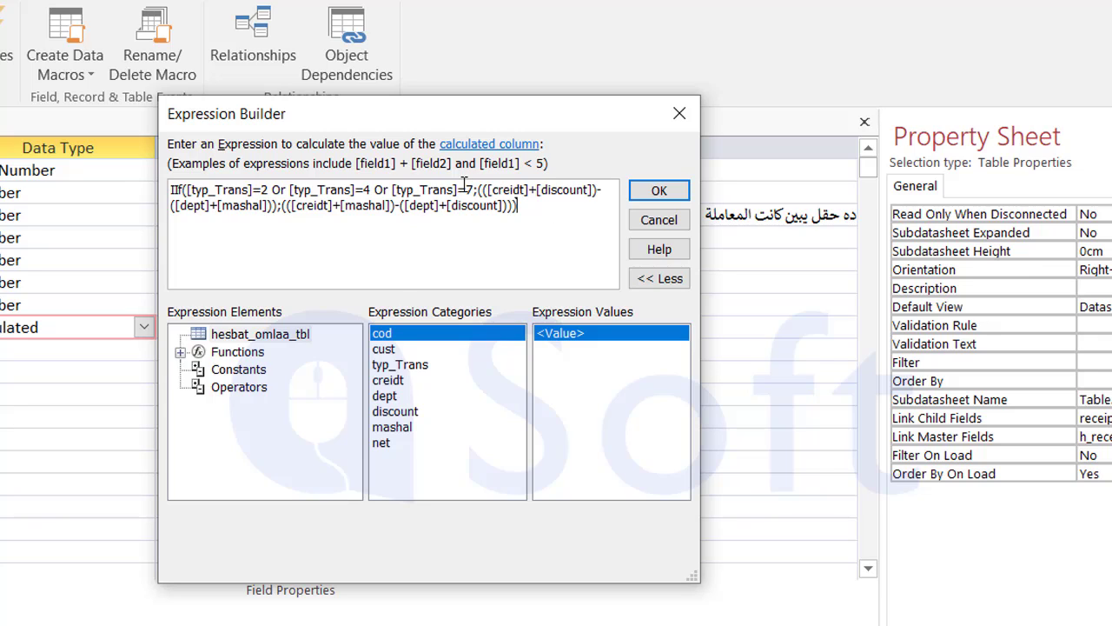
drag(467, 190, 392, 191)
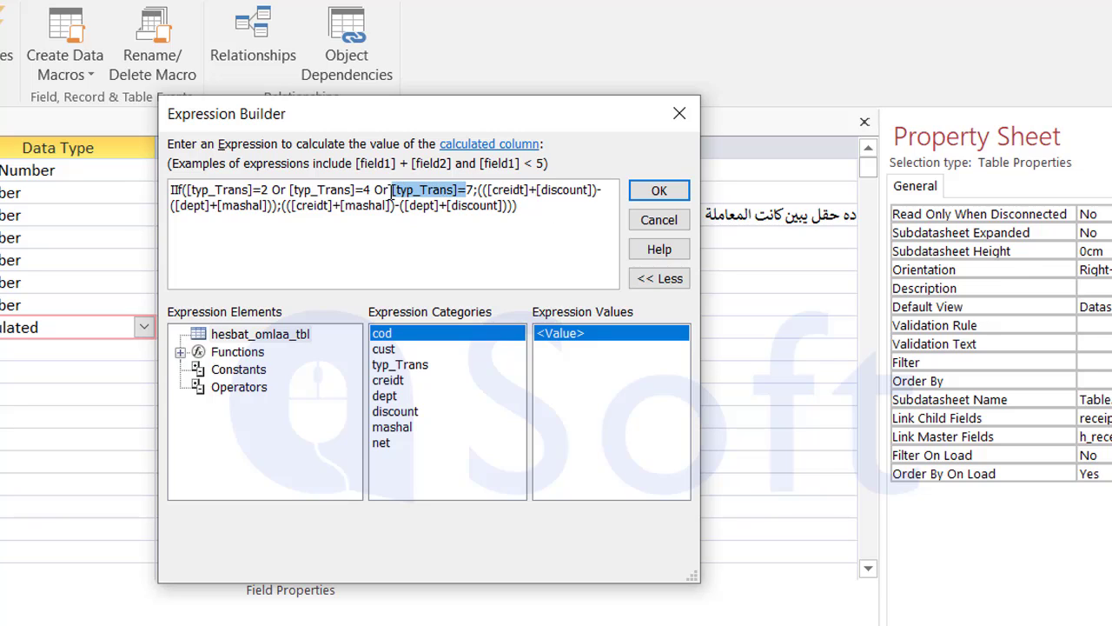
key(BackSpace)
key(BackSpace)
key(BackSpace)
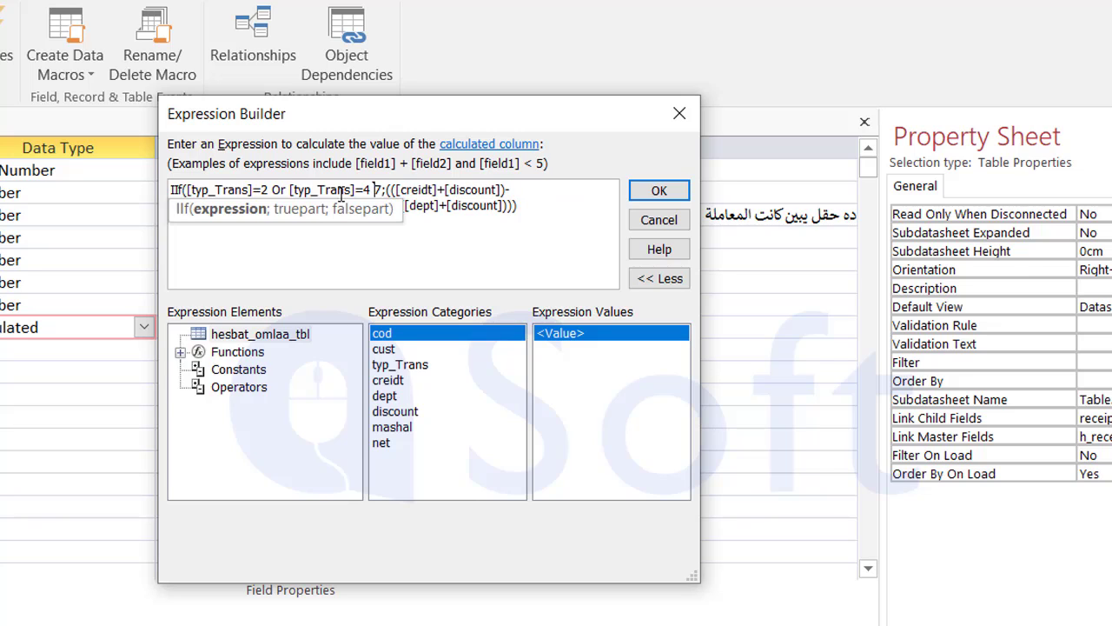
drag(369, 190, 272, 190)
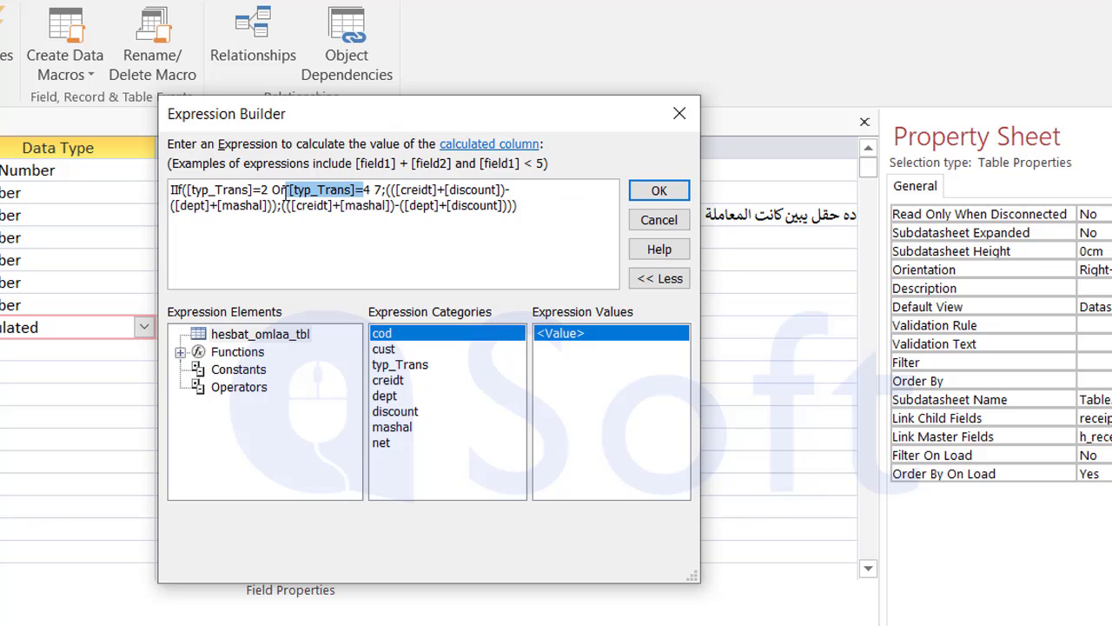
key(BackSpace)
key(Left)
key(Left)
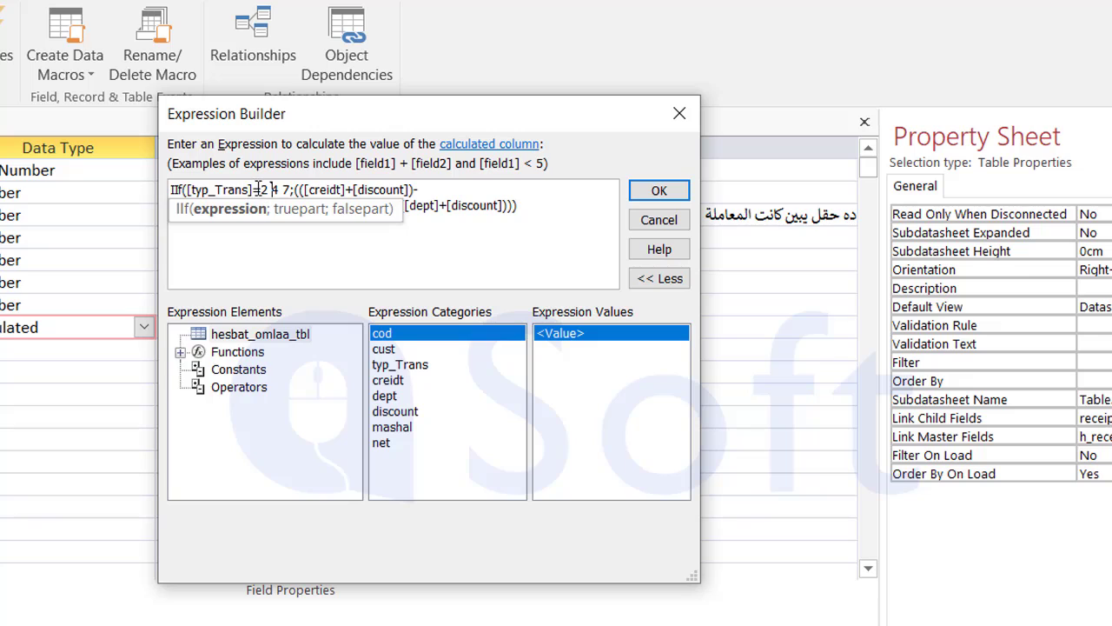
key(BackSpace)
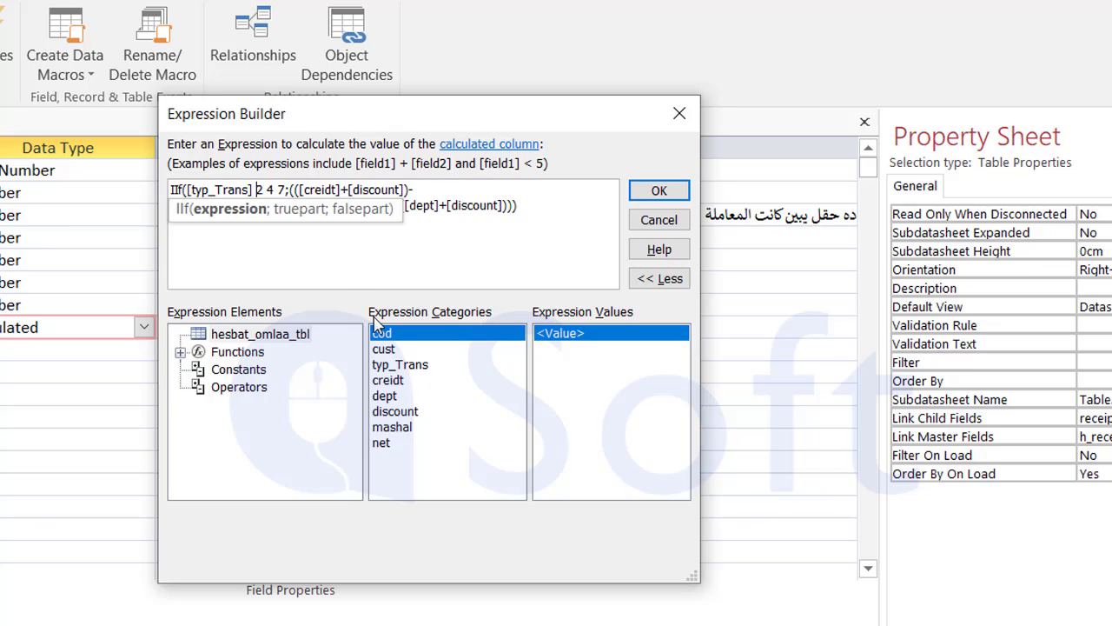
Step: Rewrite the condition as [typ_Trans] in (2, 4, 7)
text(in )
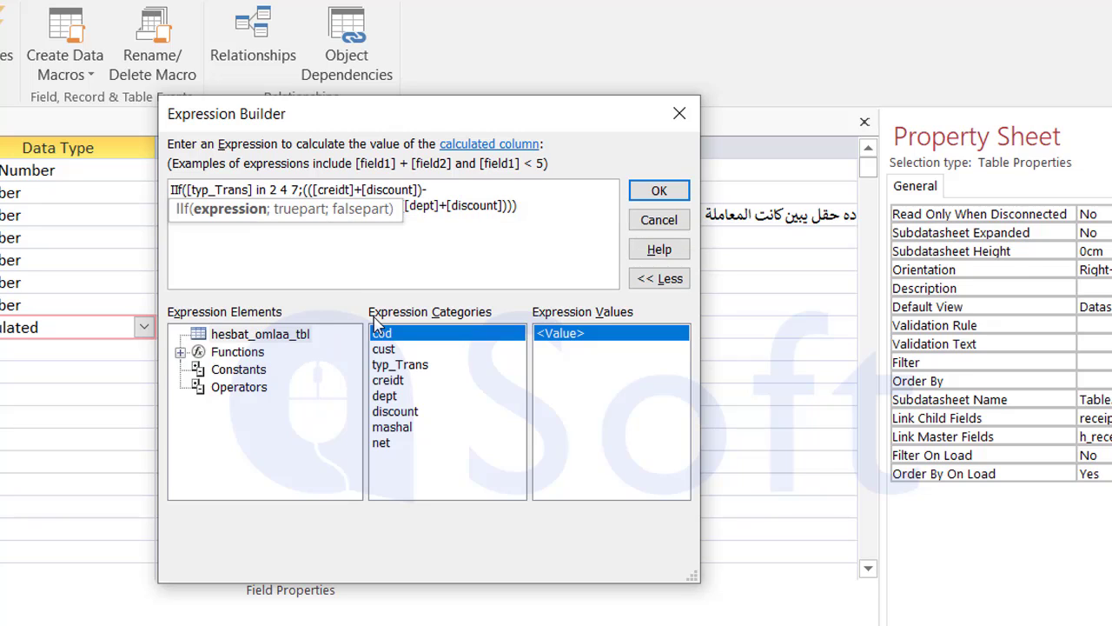
text(()
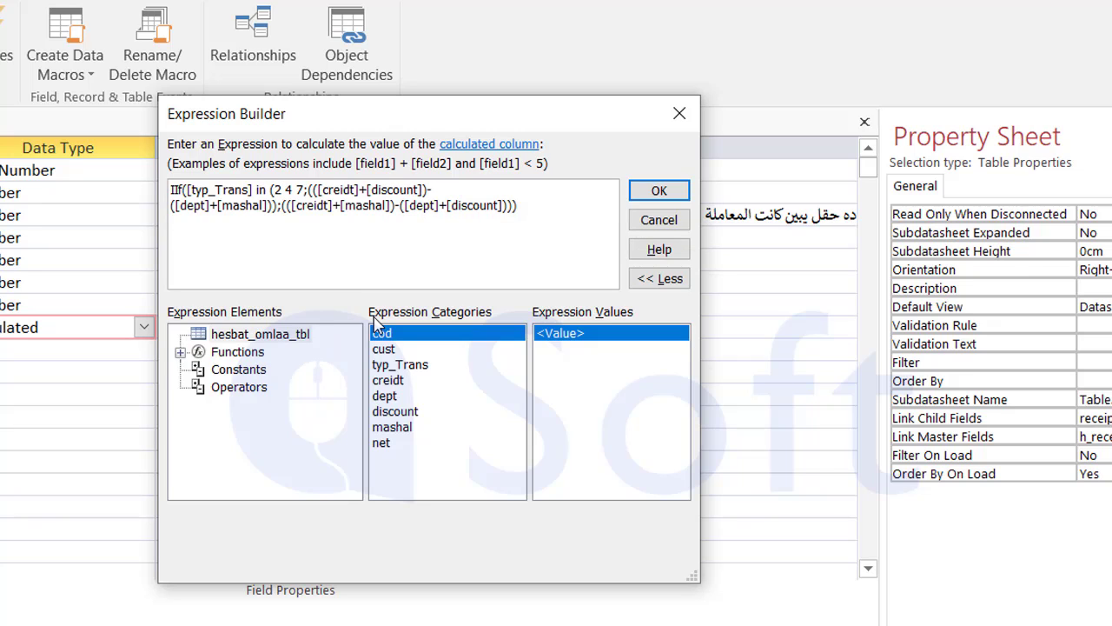
key(Right)
text(, 4,)
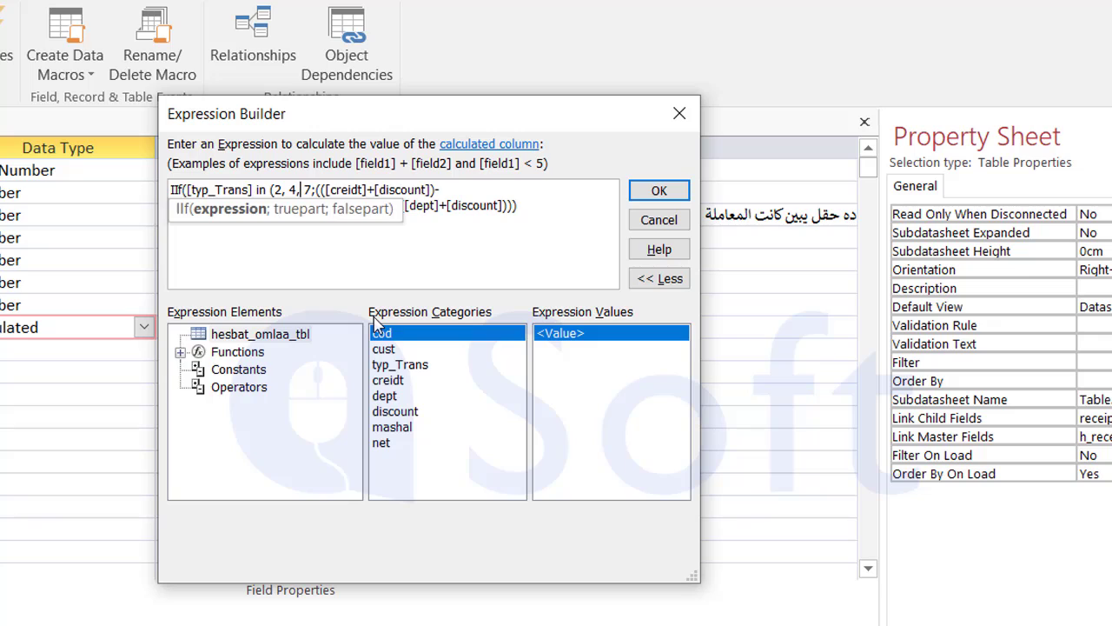
key(Right)
key(Right)
text())
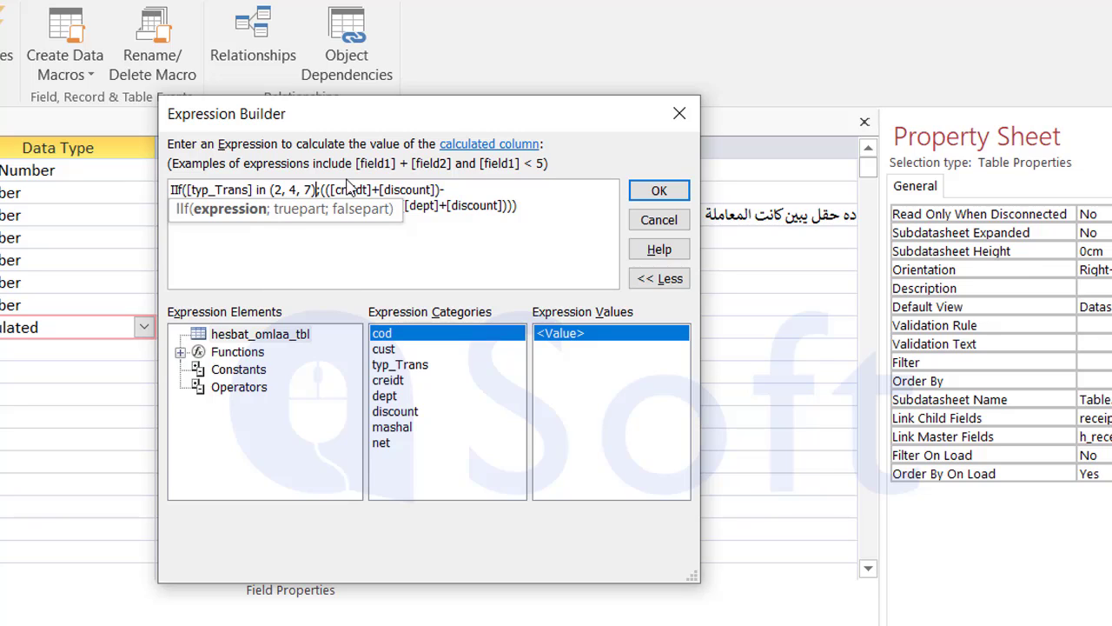
Step: Add 'not' before in, remove it again, and accept the net expression
click(257, 189)
text(n)
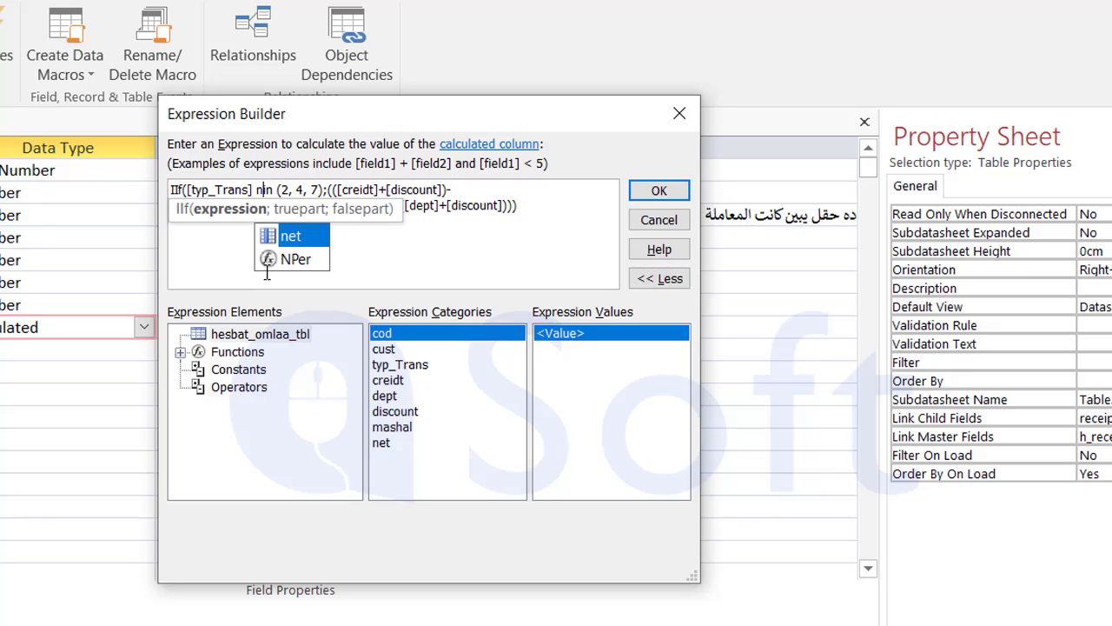
text(ot)
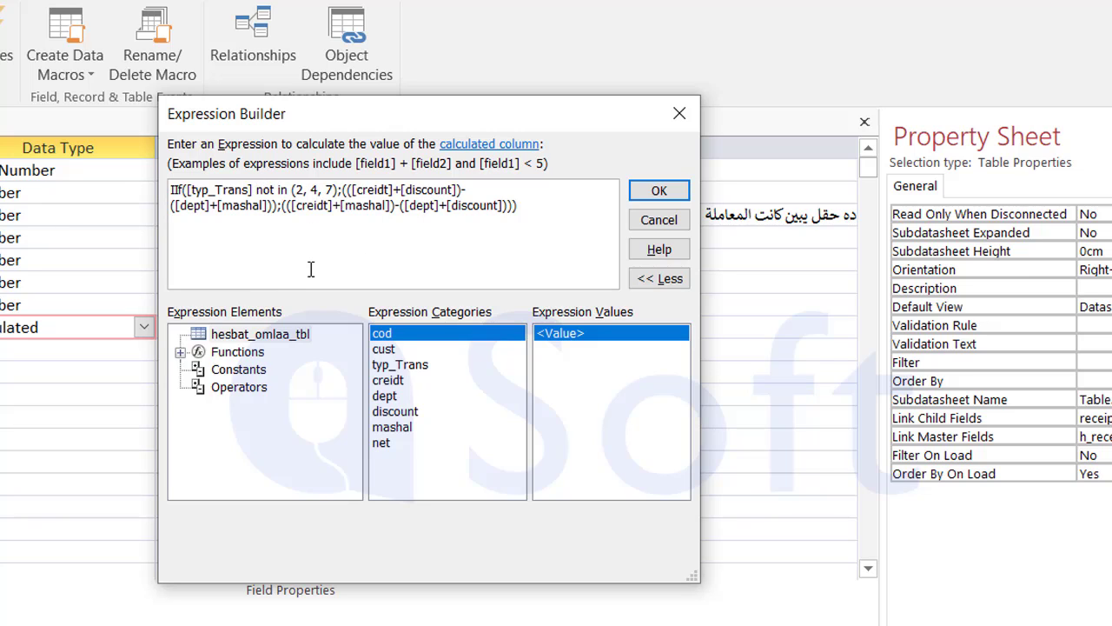
key(Left)
key(BackSpace)
key(BackSpace)
key(BackSpace)
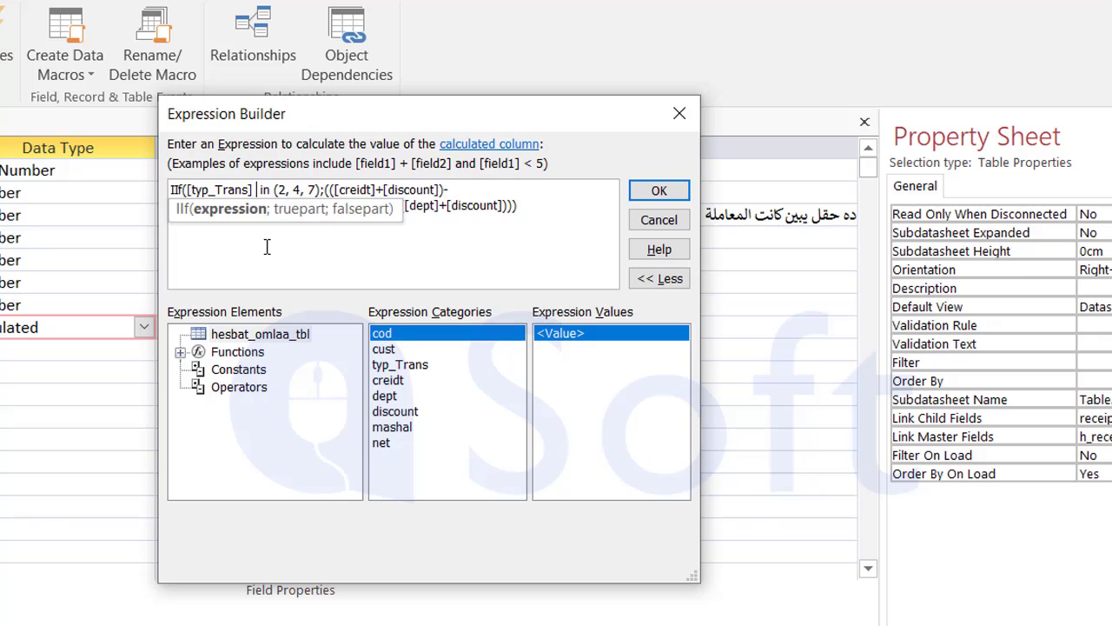
click(669, 193)
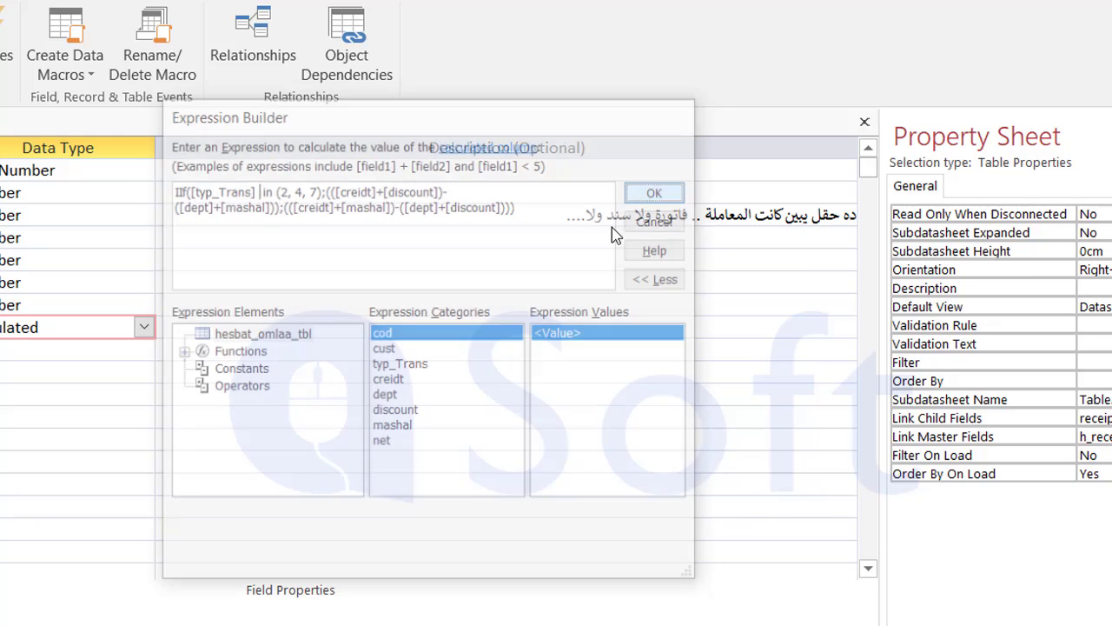
Step: Dismiss the invalid syntax error, retry accepting the expression, and dismiss the error again
click(391, 519)
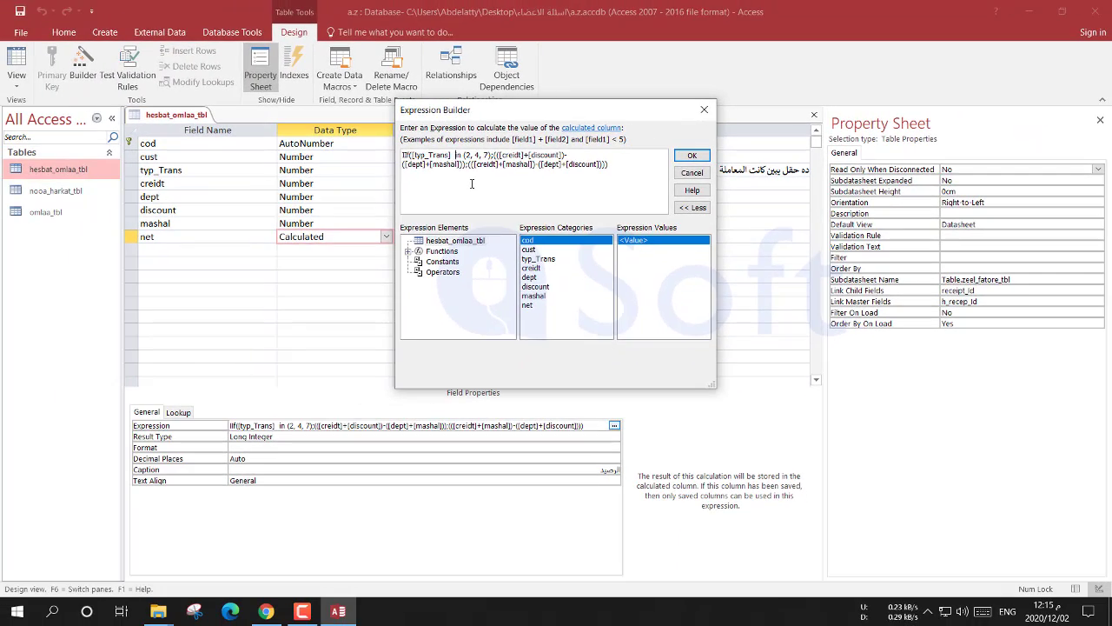
click(451, 155)
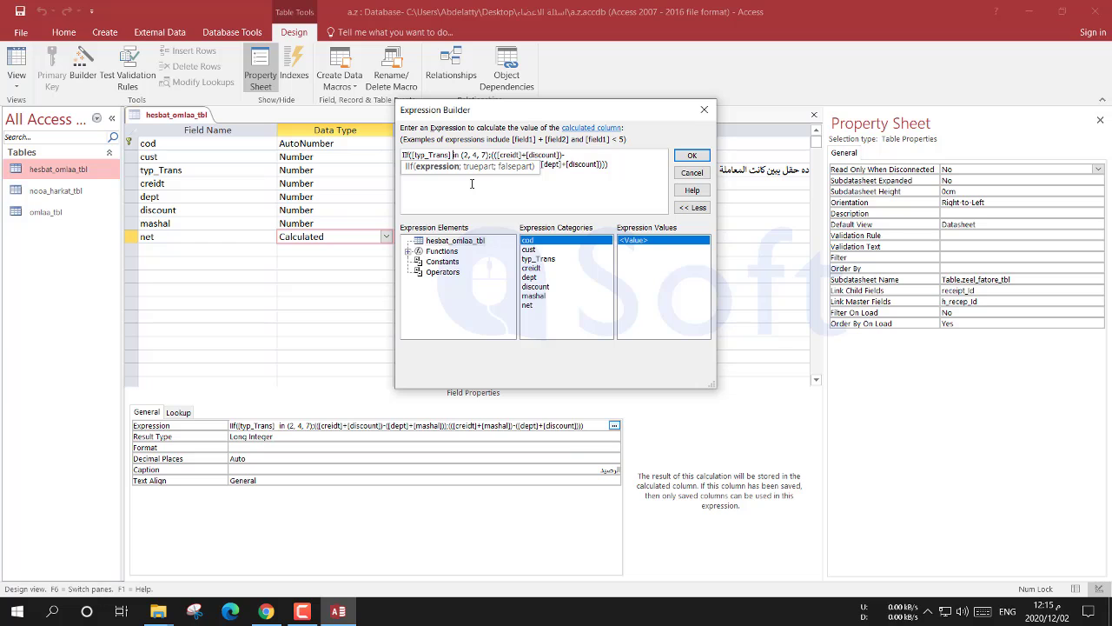
click(687, 156)
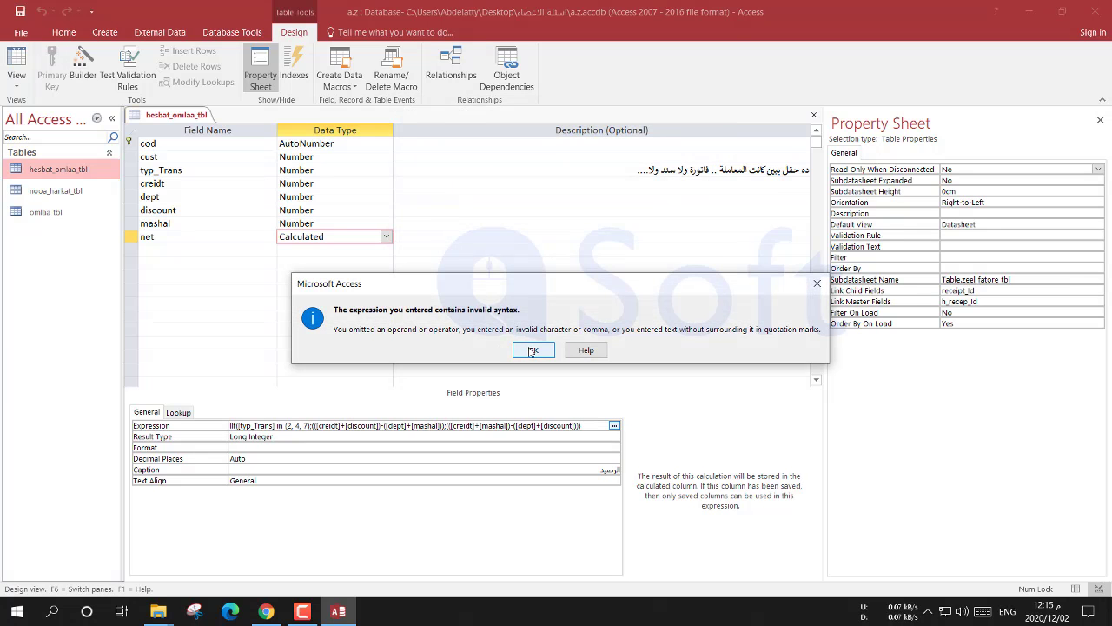
click(532, 351)
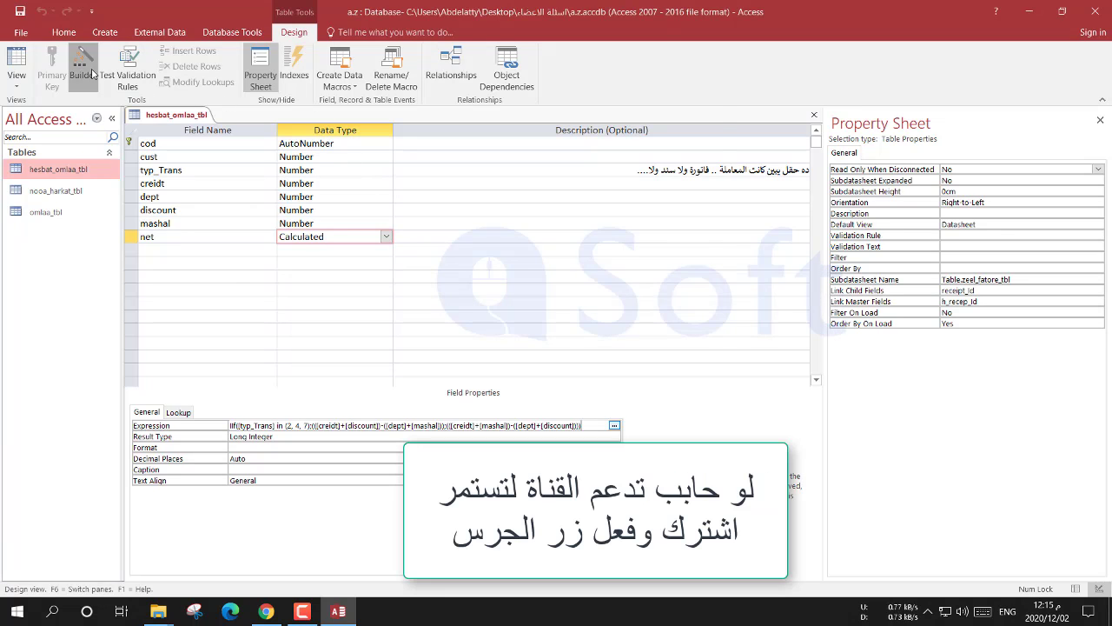
Step: Replace the commas in the In list with semicolons, giving in (2; 4;7), and accept it
click(83, 69)
click(471, 155)
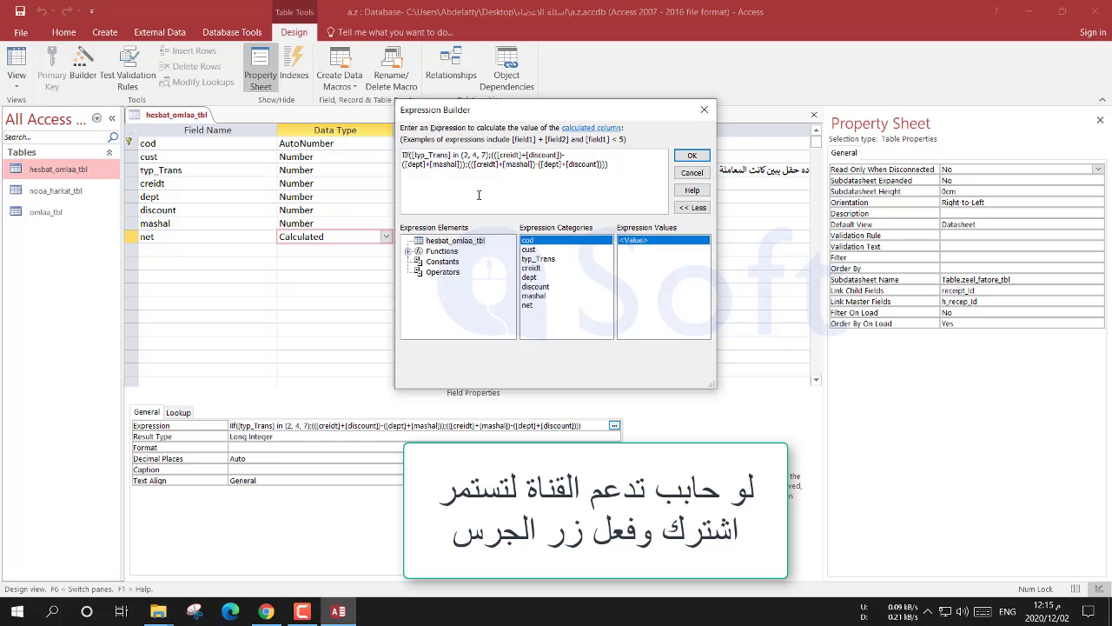
key(Delete)
text(; 4)
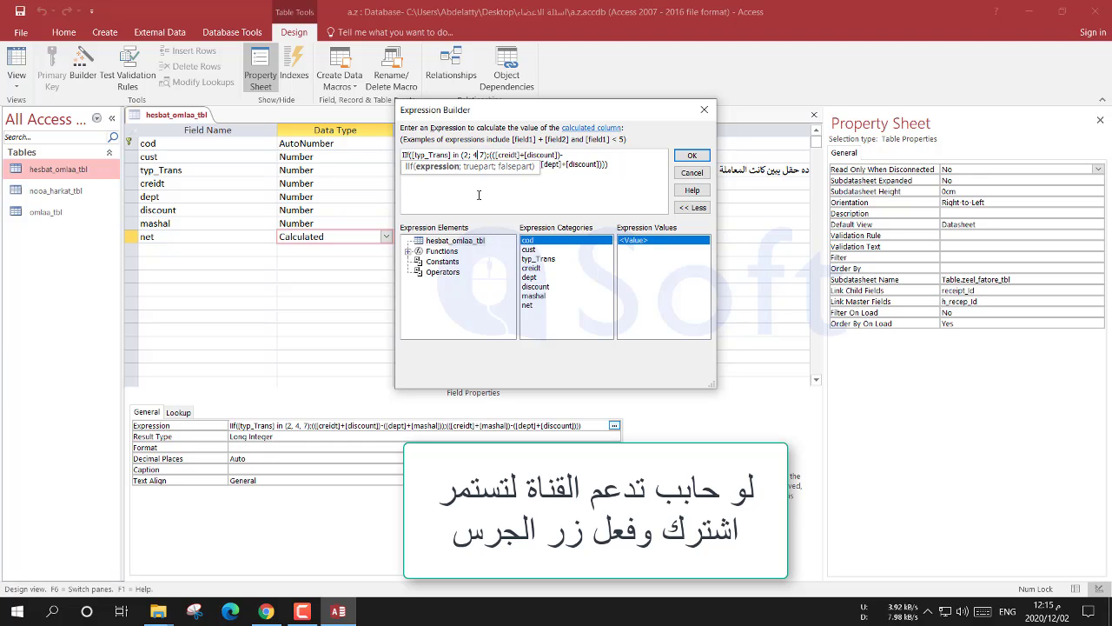
text(;)
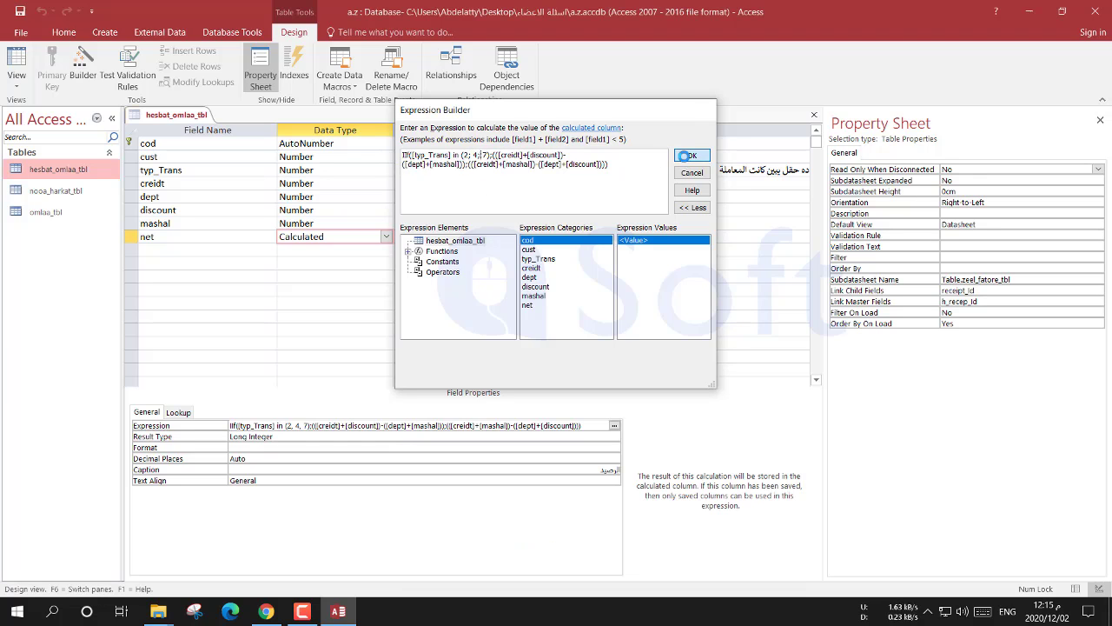
click(692, 155)
click(300, 290)
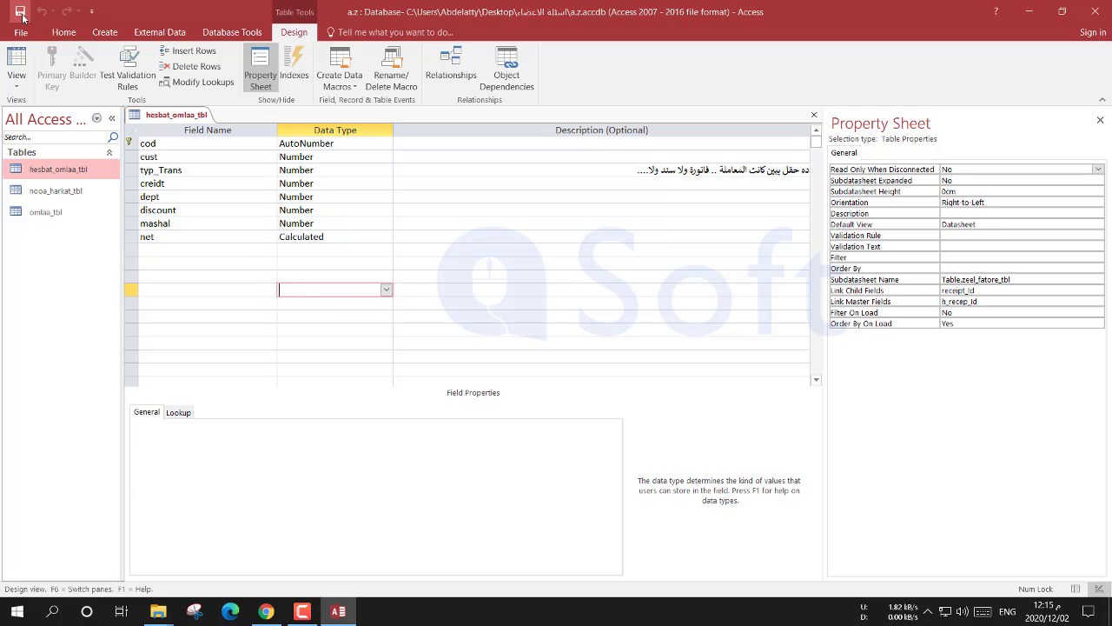
Step: Verify record 230's recalculated الرصيد balance in Datasheet view, then close hesbat_omlaa_tbl
click(300, 237)
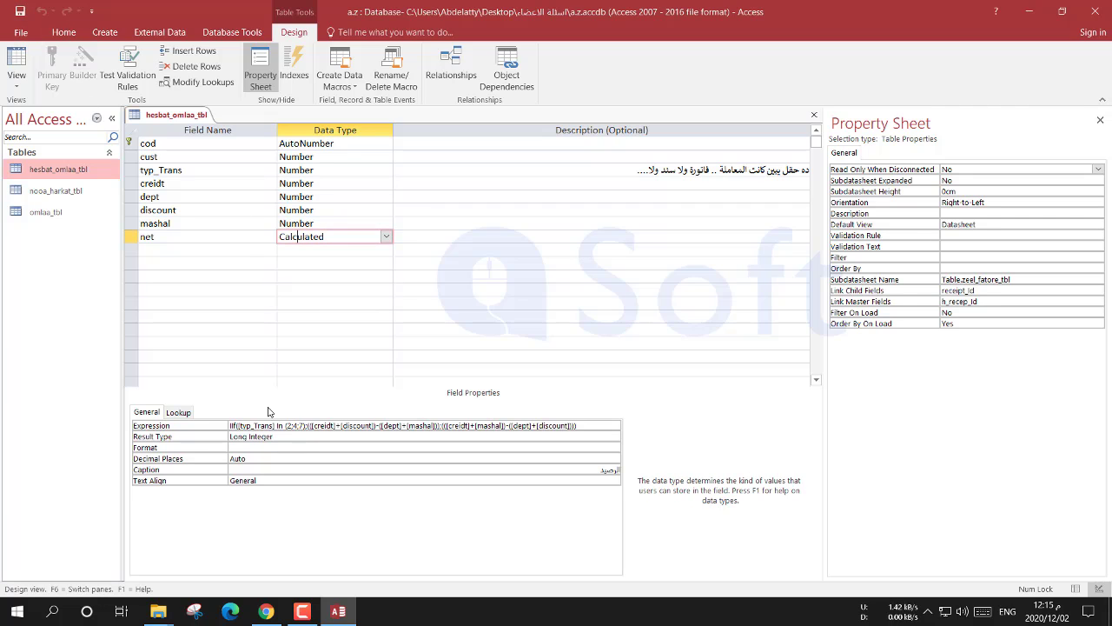
click(16, 61)
click(529, 316)
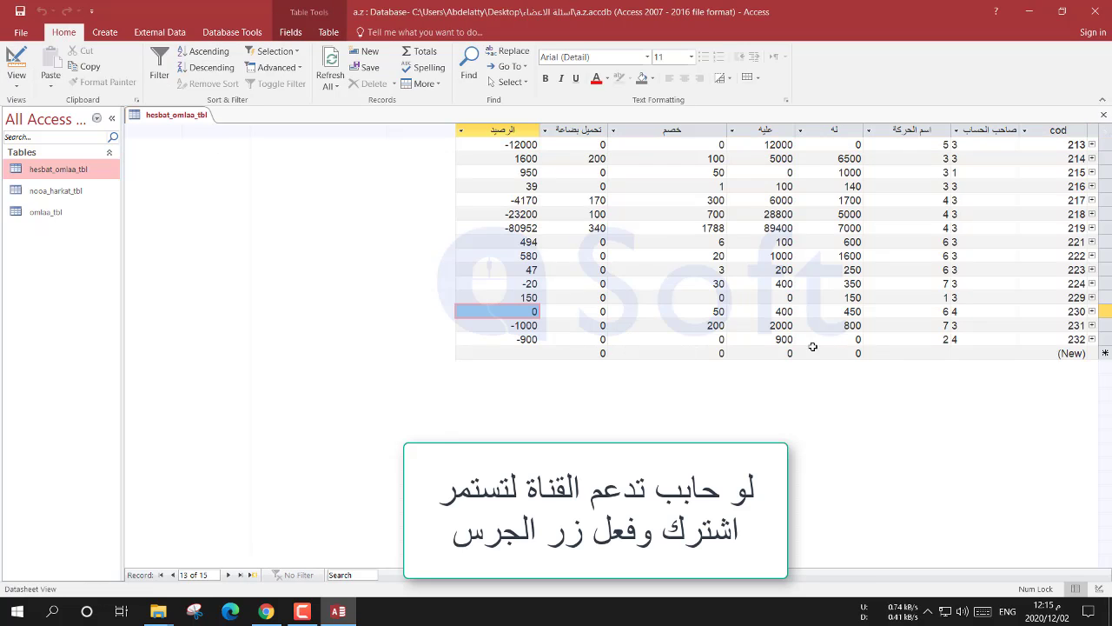
key(F2)
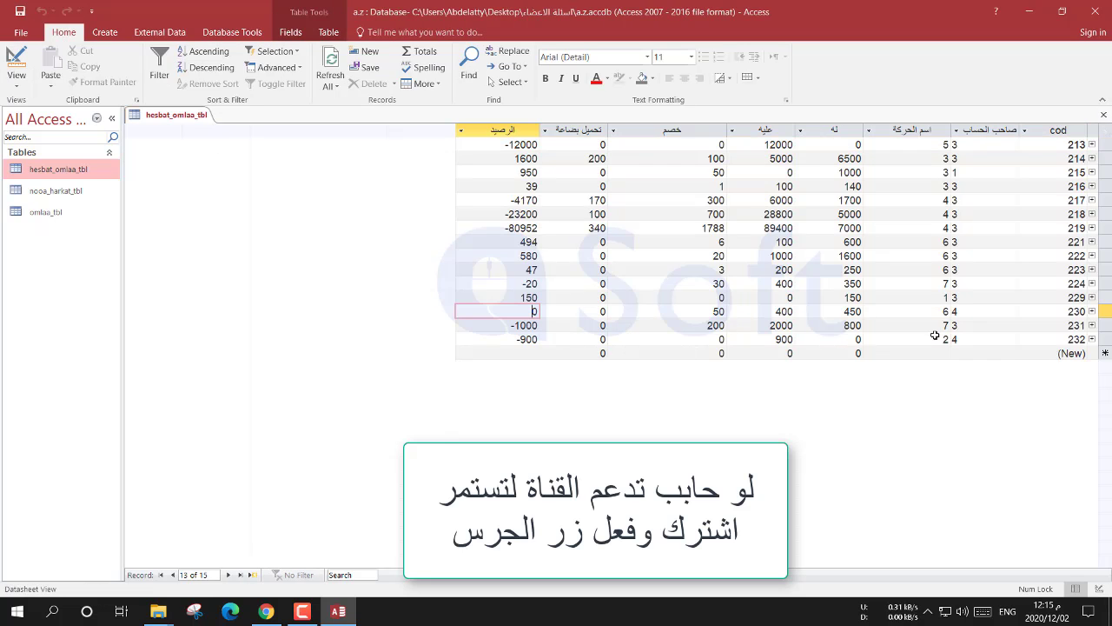
click(1104, 114)
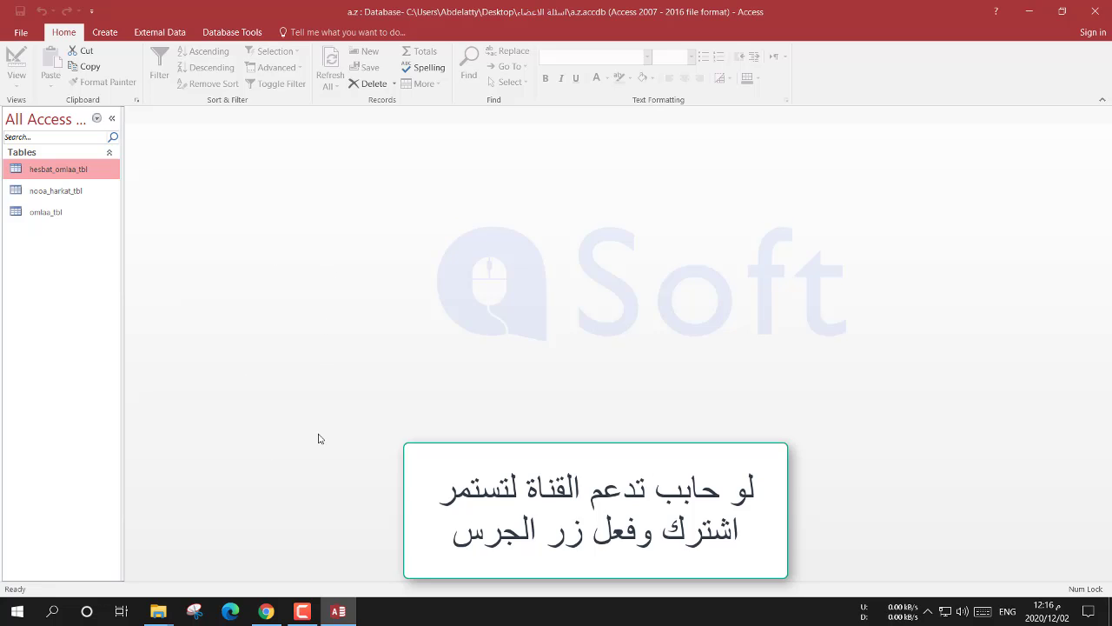
Step: Switch to Chrome and scroll through the Facebook group's question-guidelines post and comments
click(266, 611)
scroll(461, 443, up, 3)
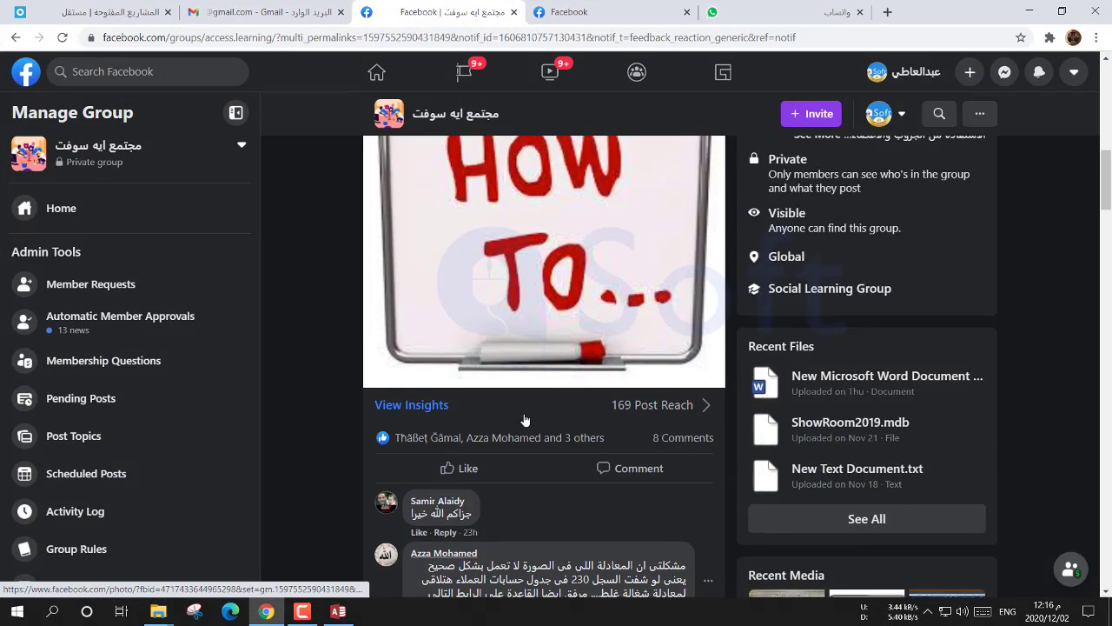
scroll(525, 420, up, 2)
scroll(525, 421, up, 1)
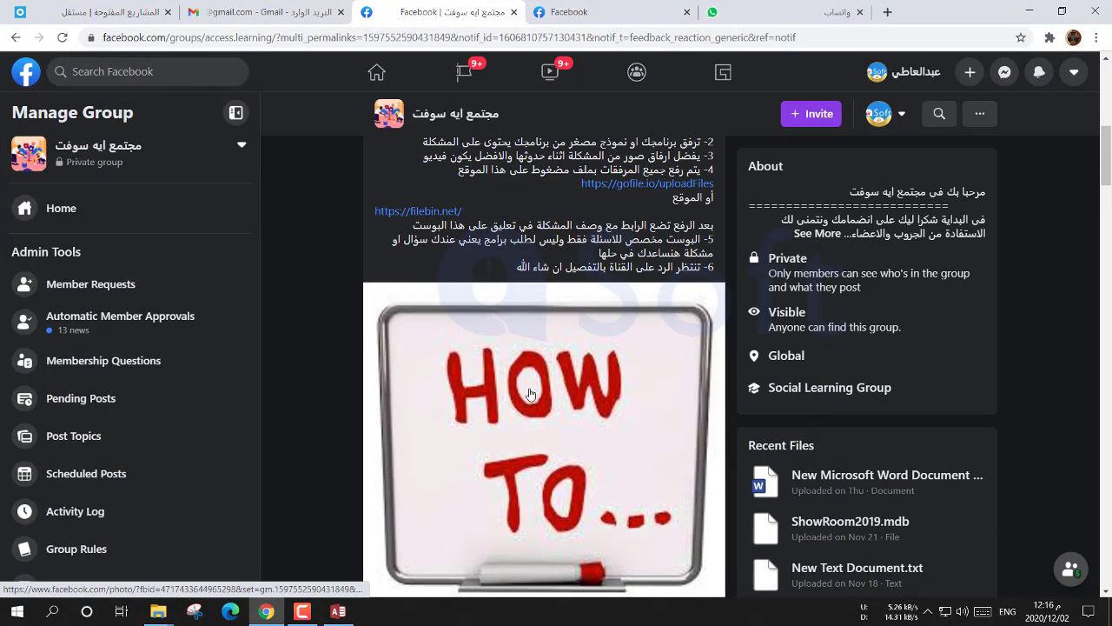
scroll(528, 357, up, 2)
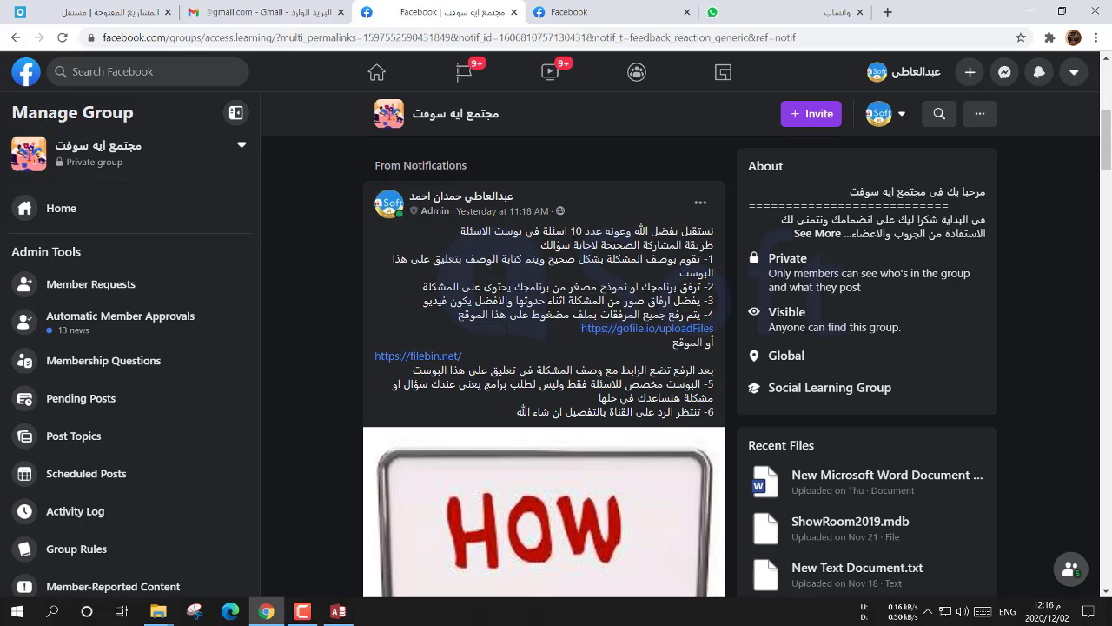
scroll(574, 354, down, 3)
scroll(573, 354, down, 4)
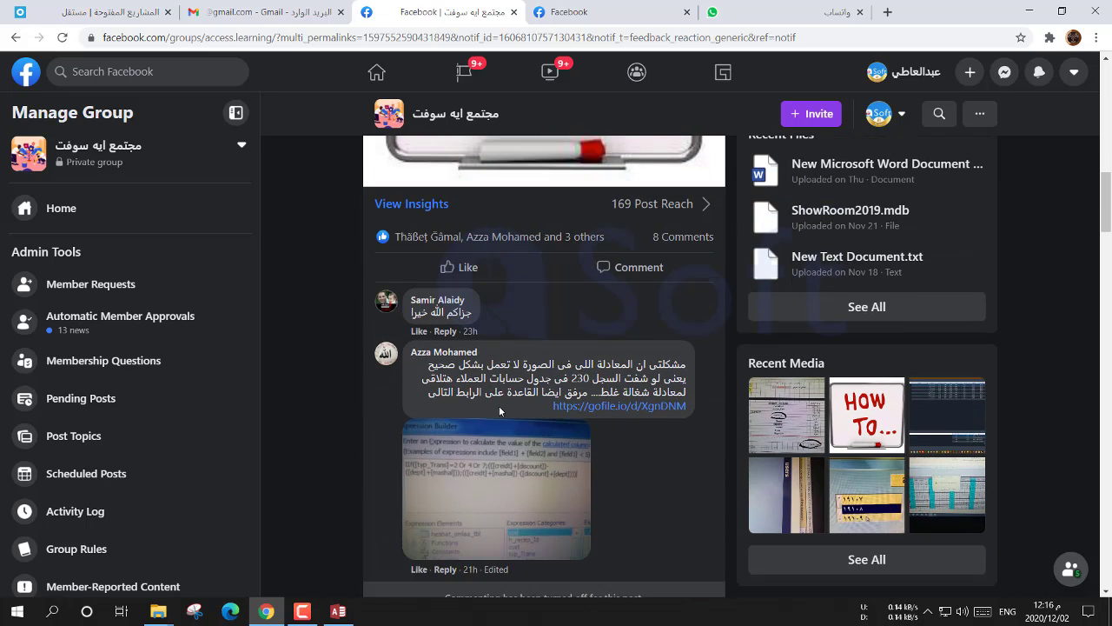
scroll(615, 449, up, 2)
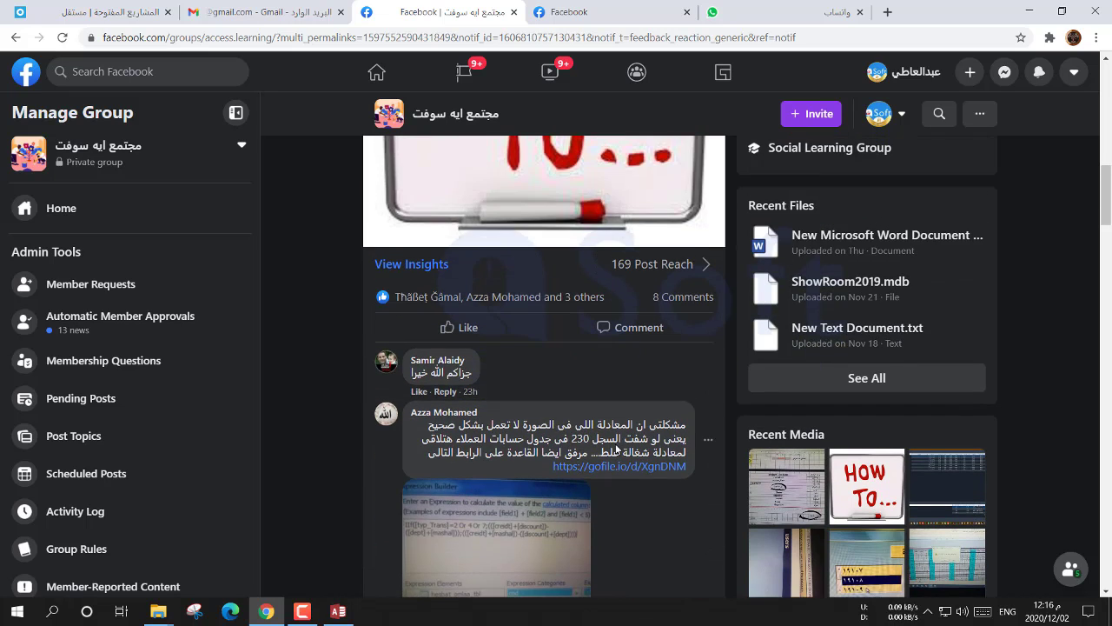
scroll(609, 448, up, 4)
scroll(591, 448, down, 4)
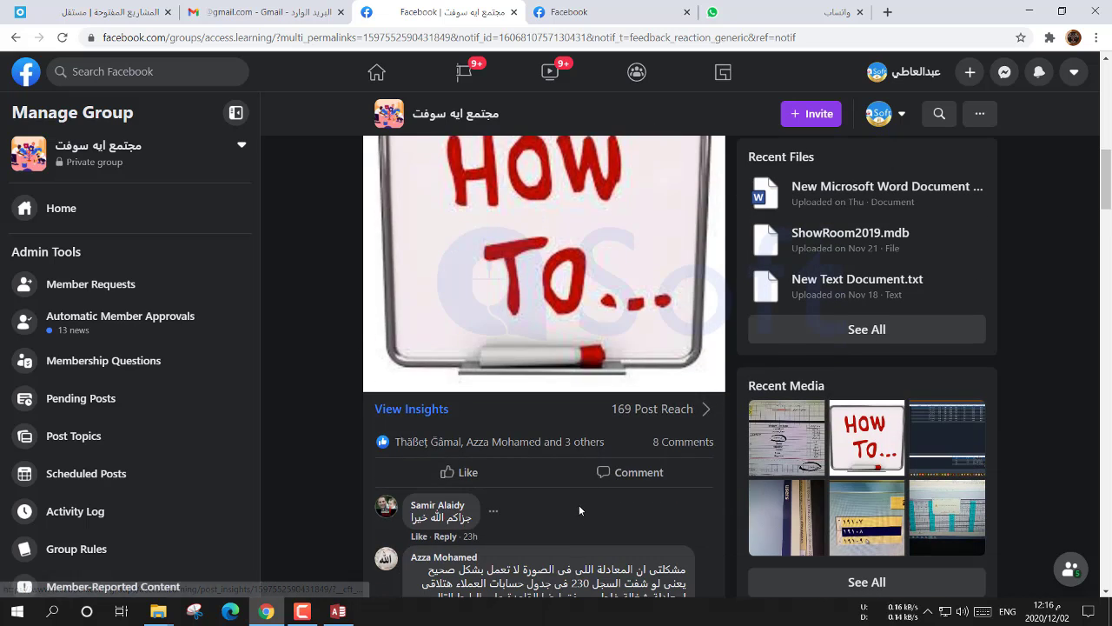
scroll(591, 446, down, 2)
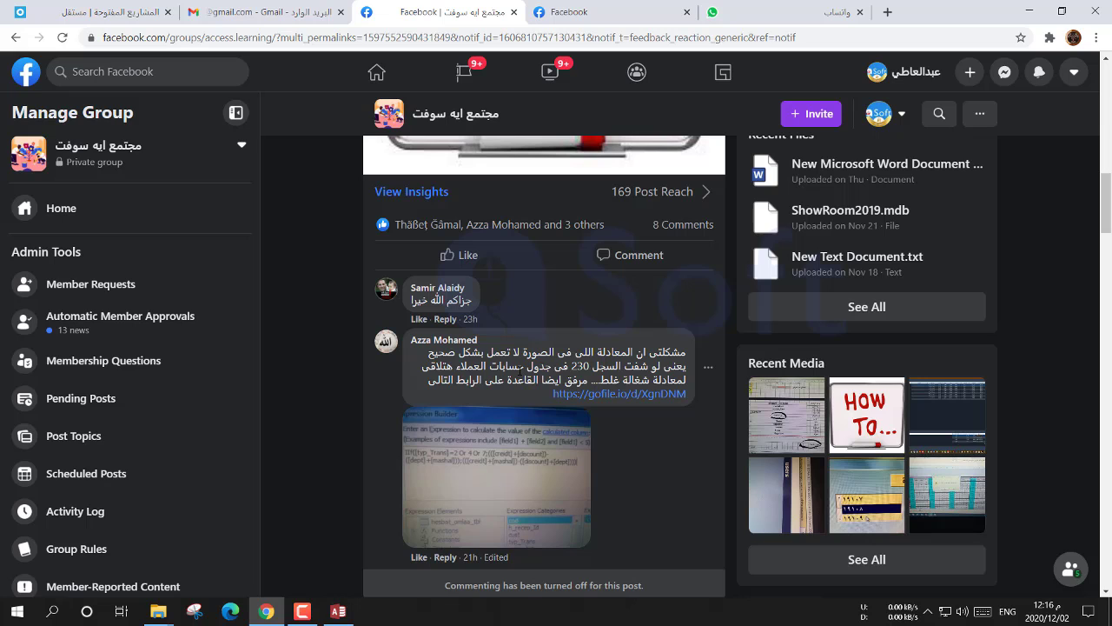
scroll(519, 363, up, 5)
scroll(519, 364, up, 2)
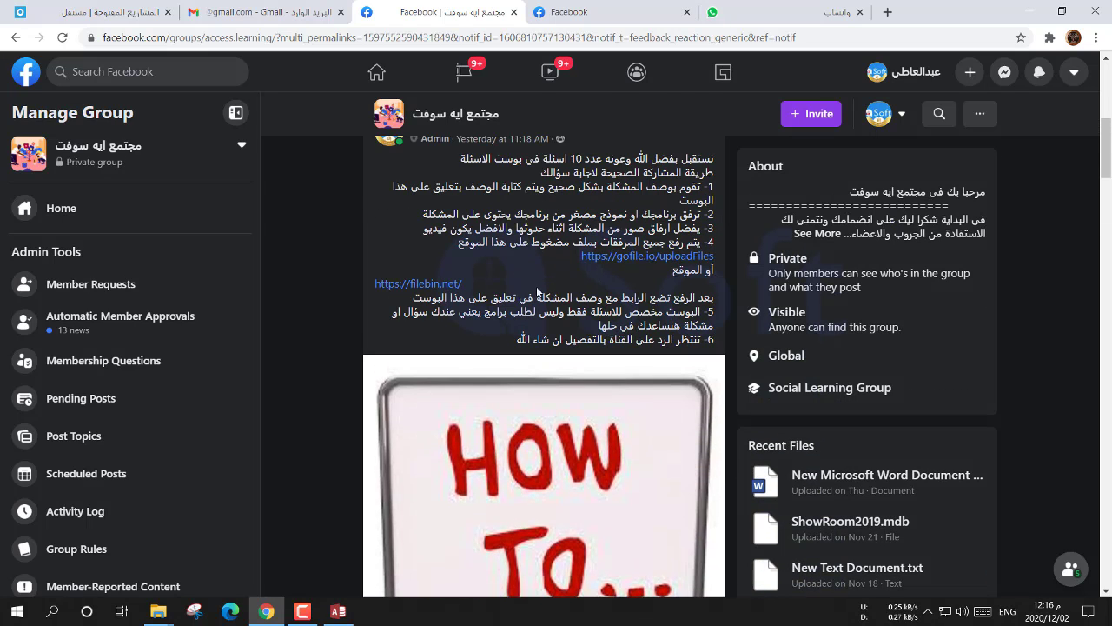
scroll(520, 356, up, 1)
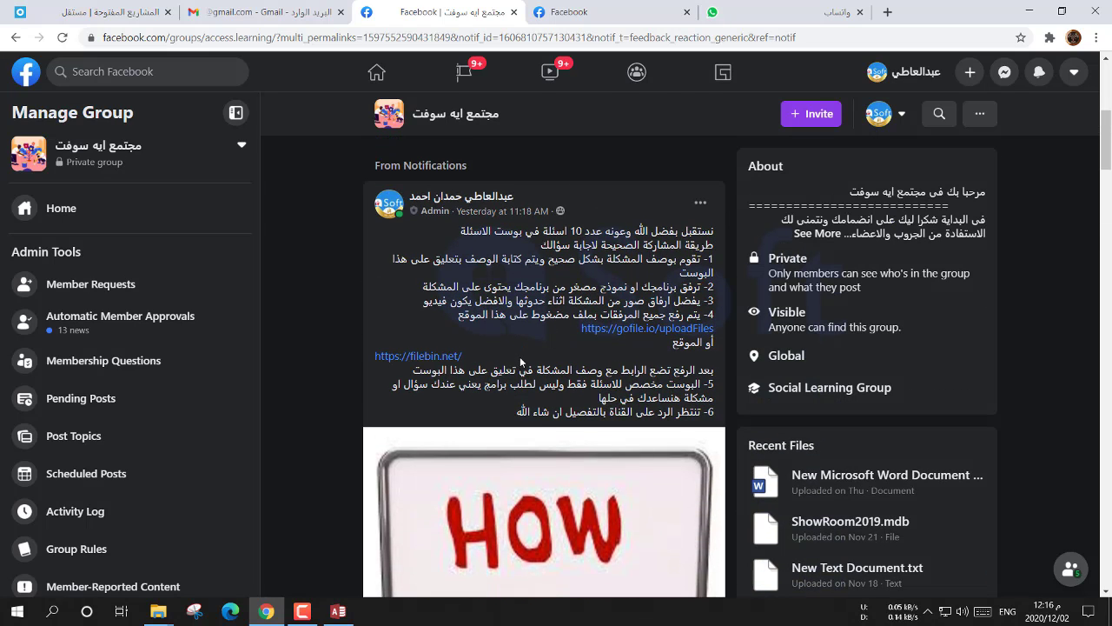